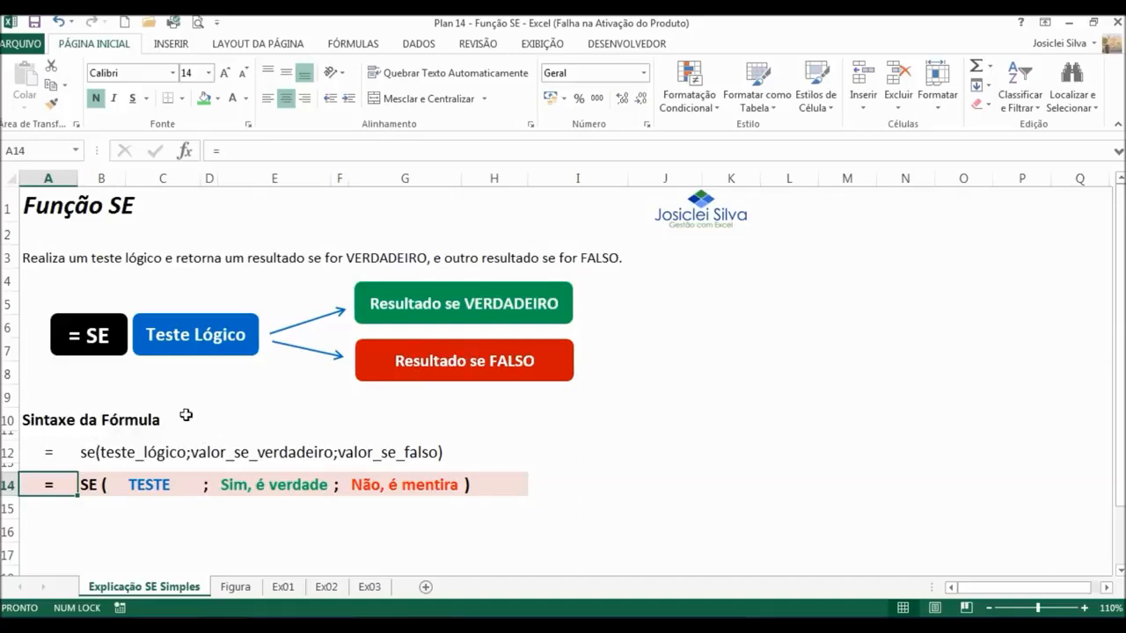
Examine the generic SE syntax in row 12, covering the logical test and the value-if-true argument.
left_click(55, 454)
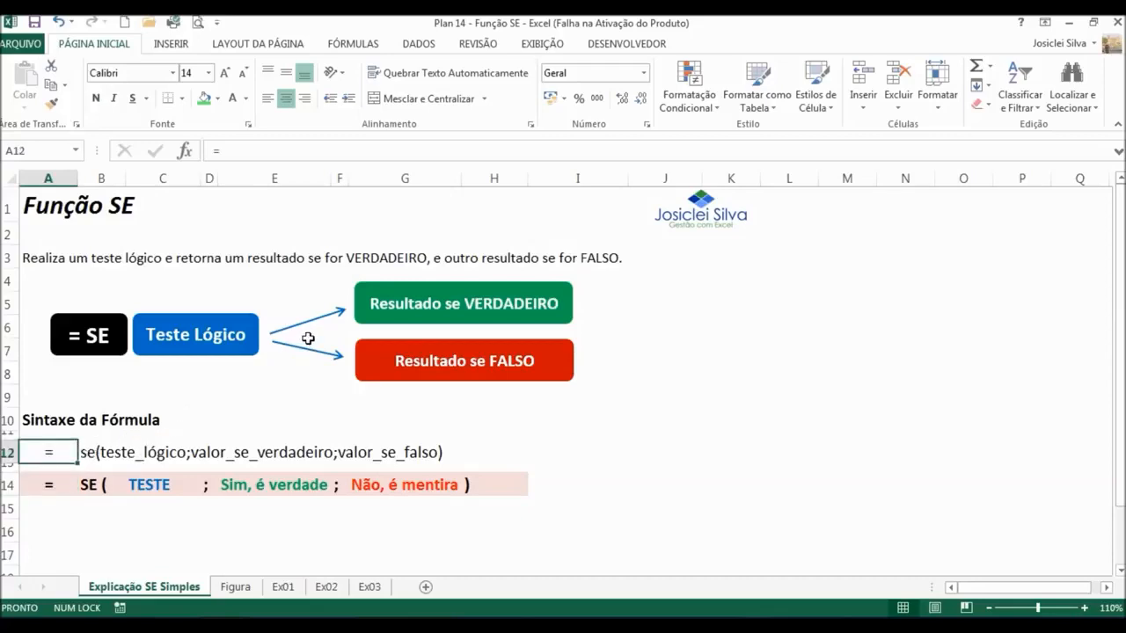
key("Right")
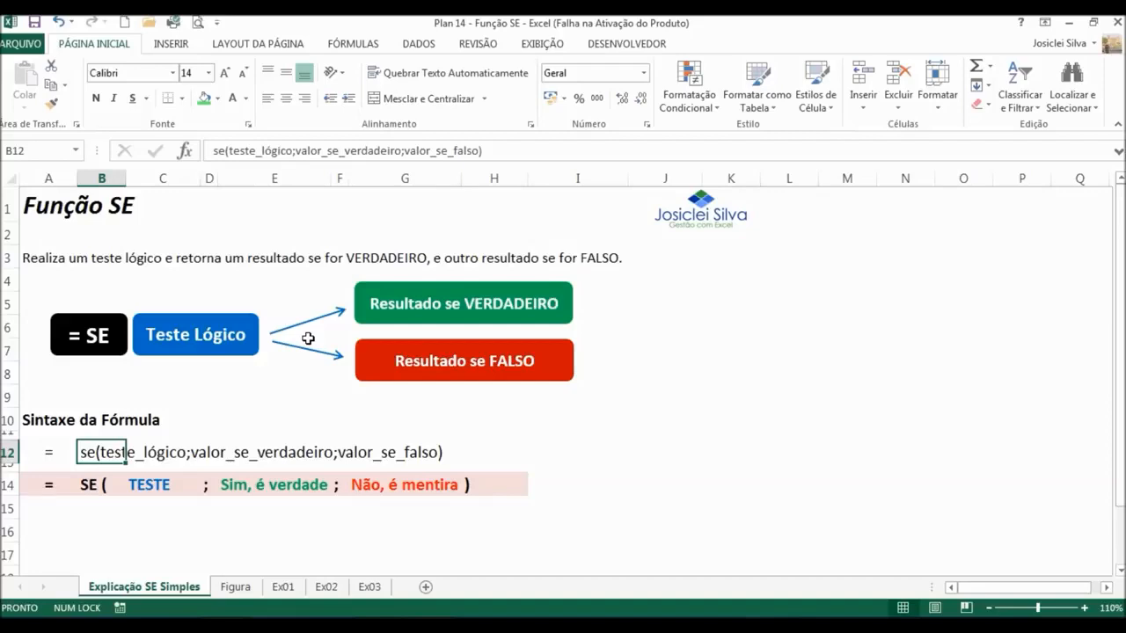
key("Right")
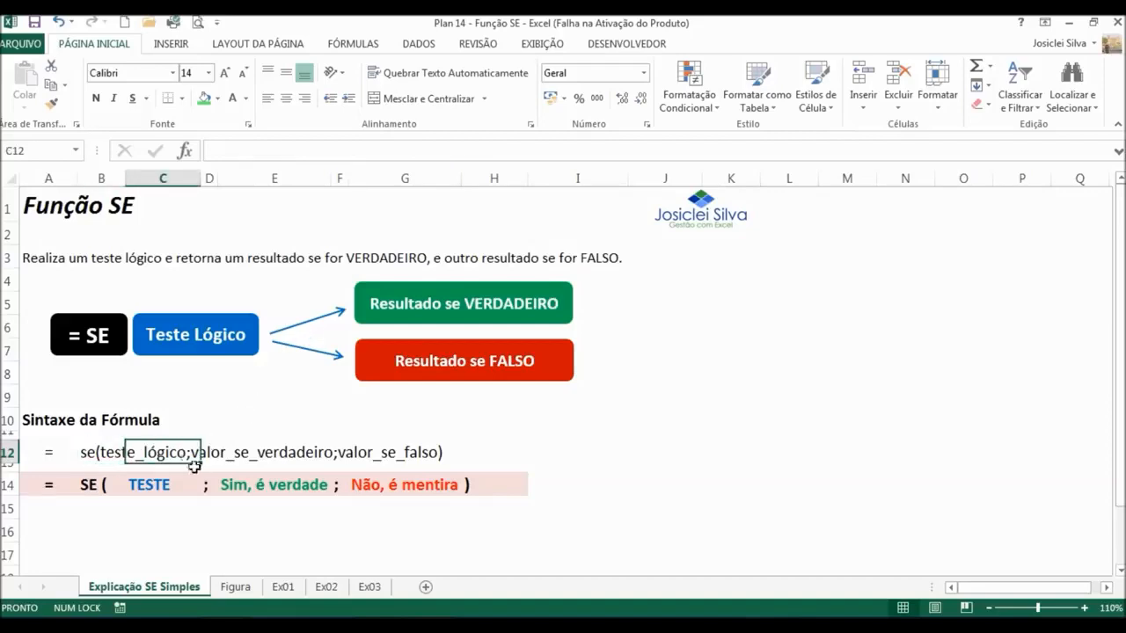
left_click(239, 414)
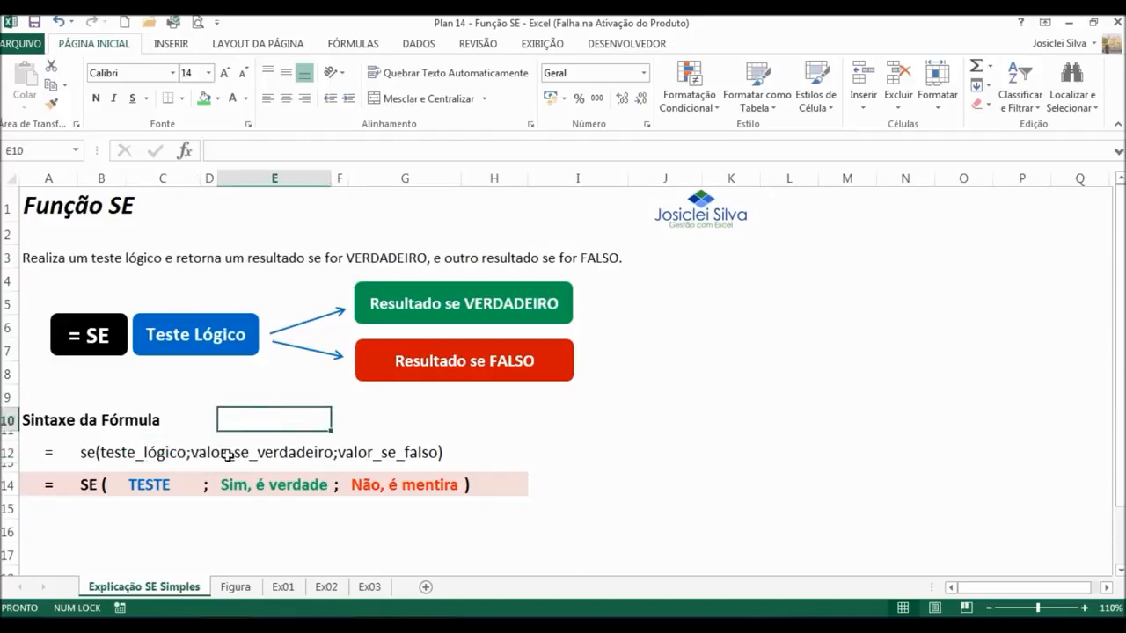
left_click(227, 456)
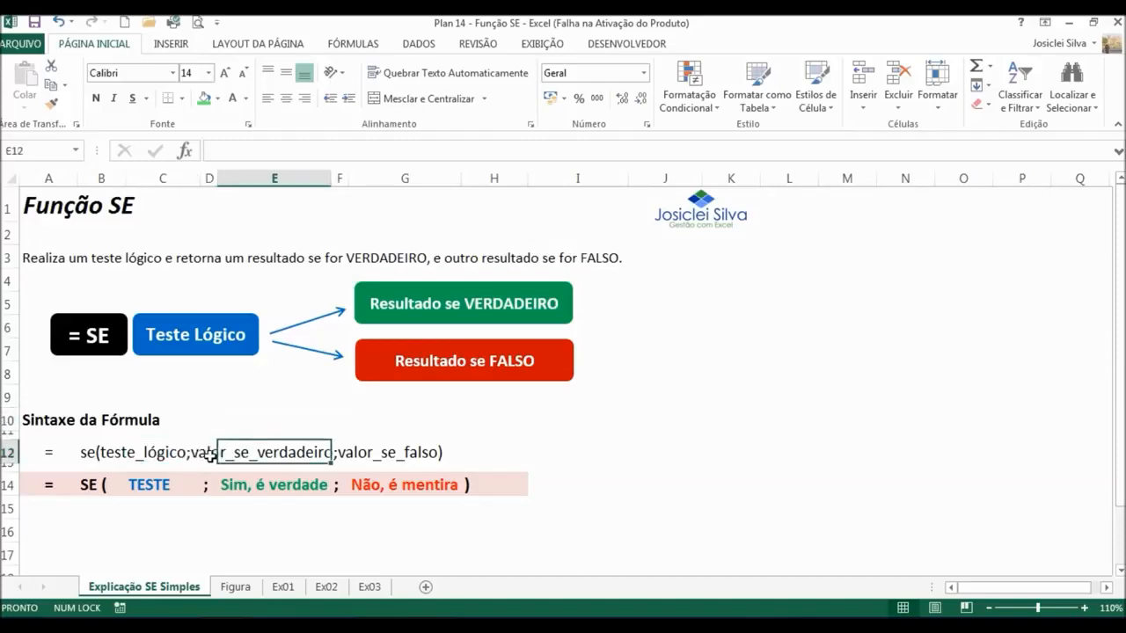
left_click(250, 489)
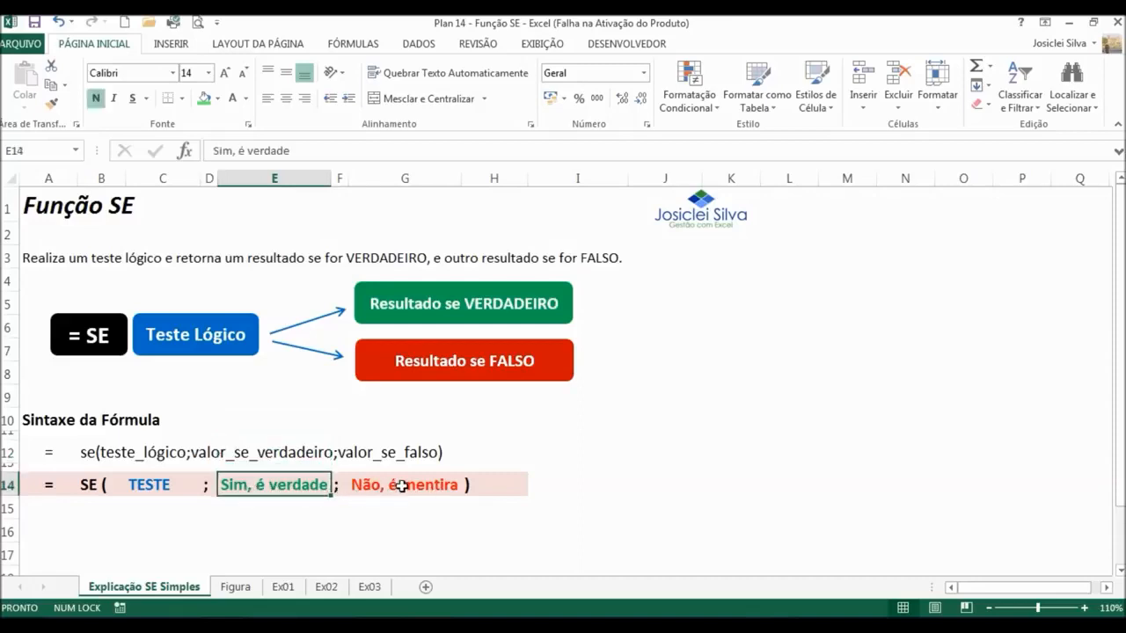
Examine each part of the SE formula in row 14 up to the closing parenthesis, and view the Figura sheet's forked-path picture.
left_click(61, 486)
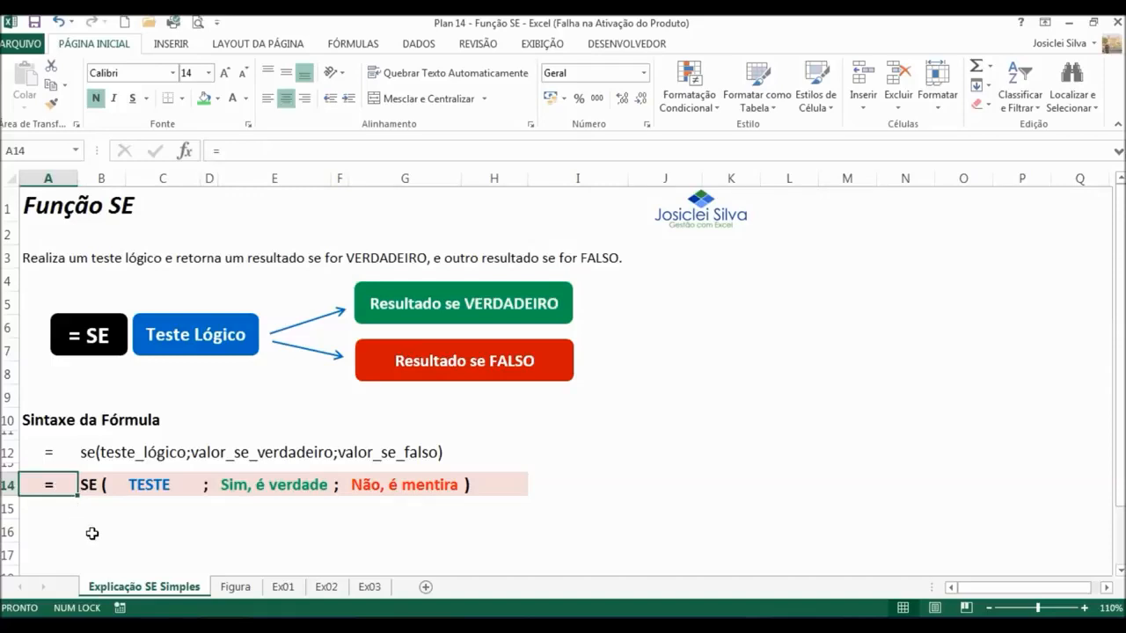
key("Right")
key("Right")
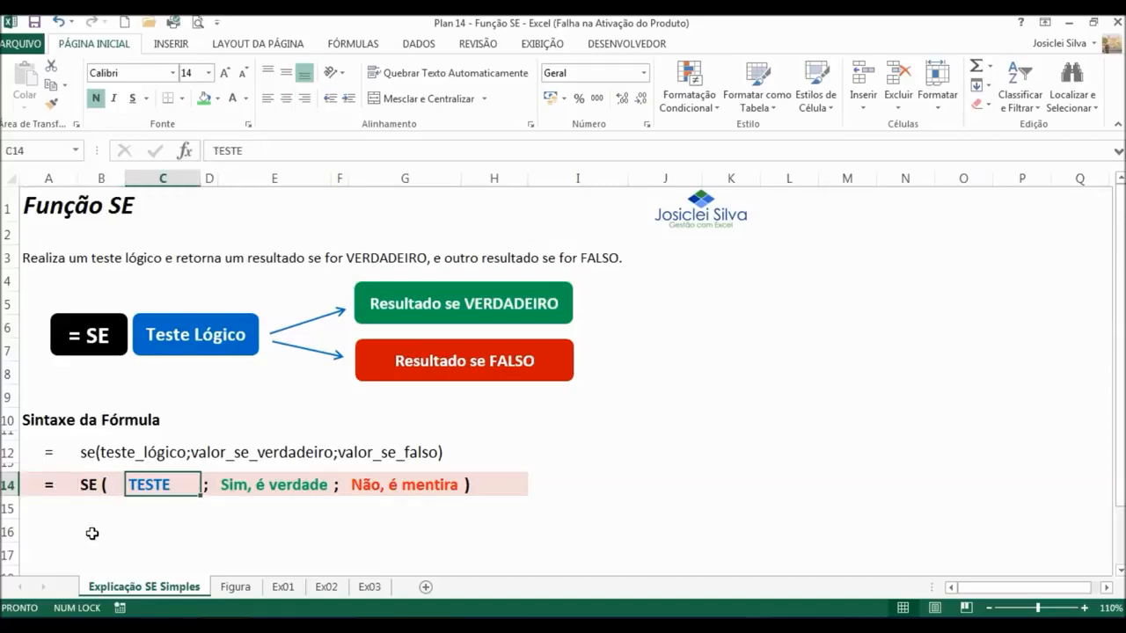
key("Right")
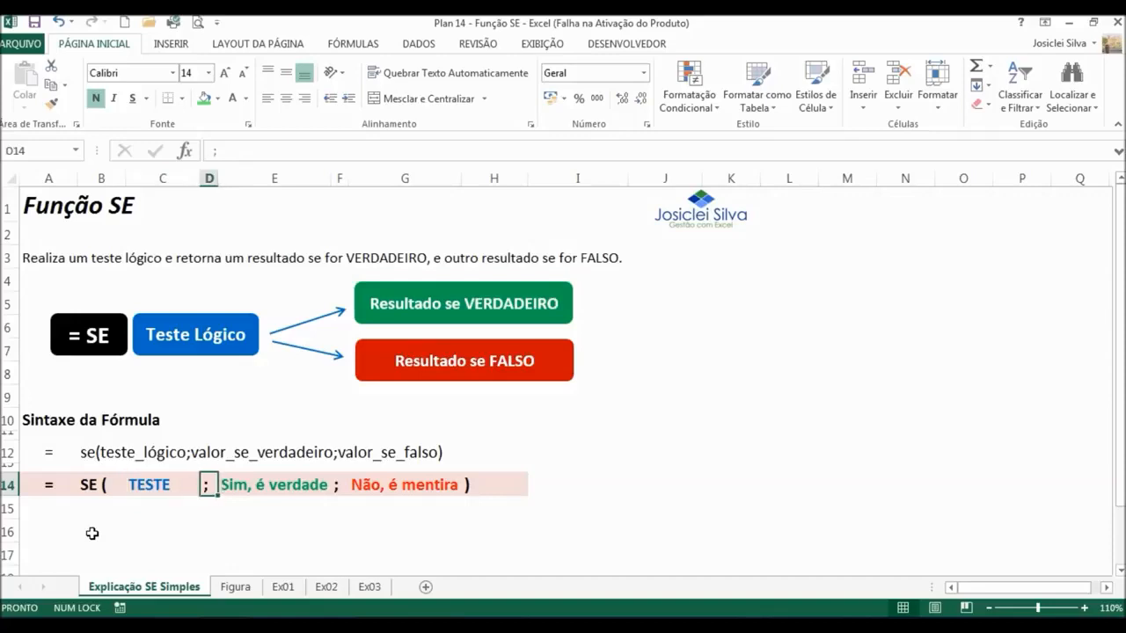
key("Right")
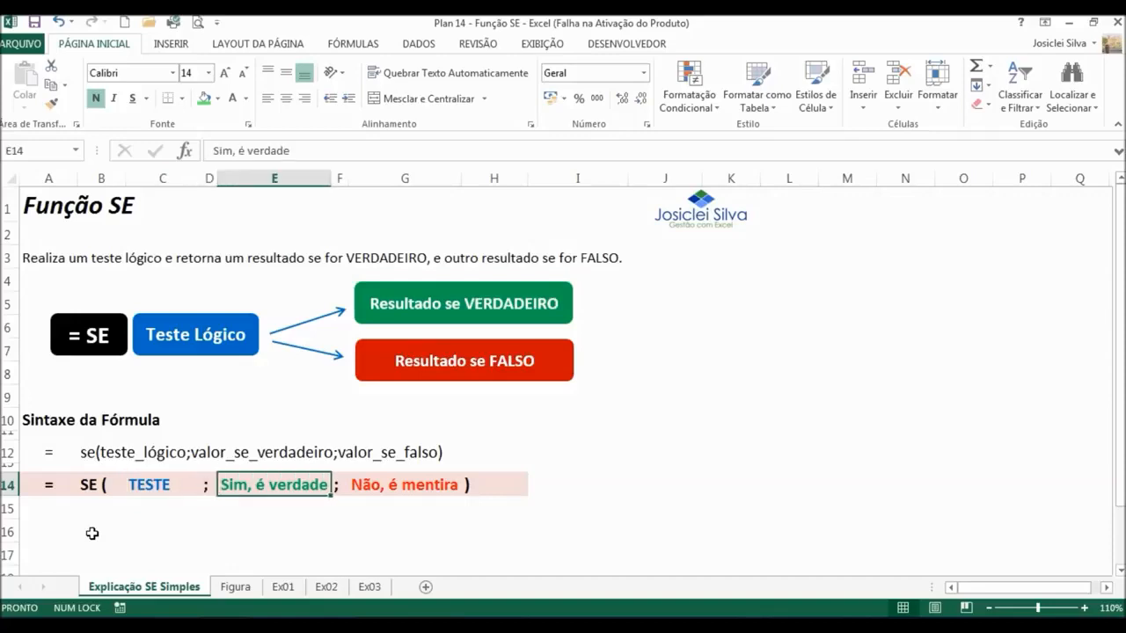
key("Right")
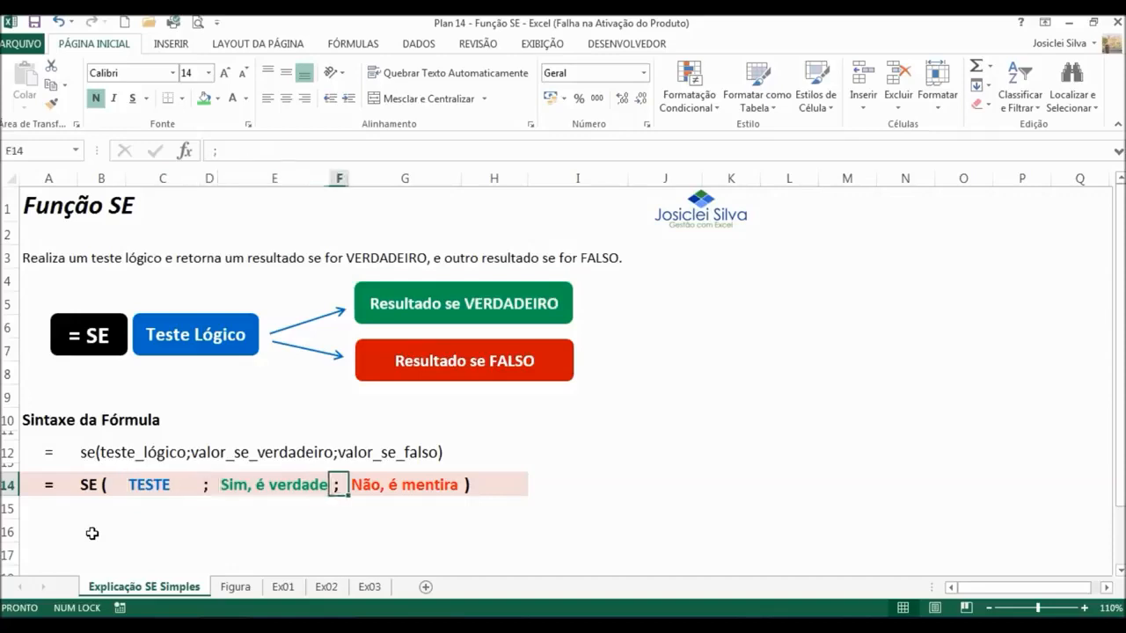
key("Right")
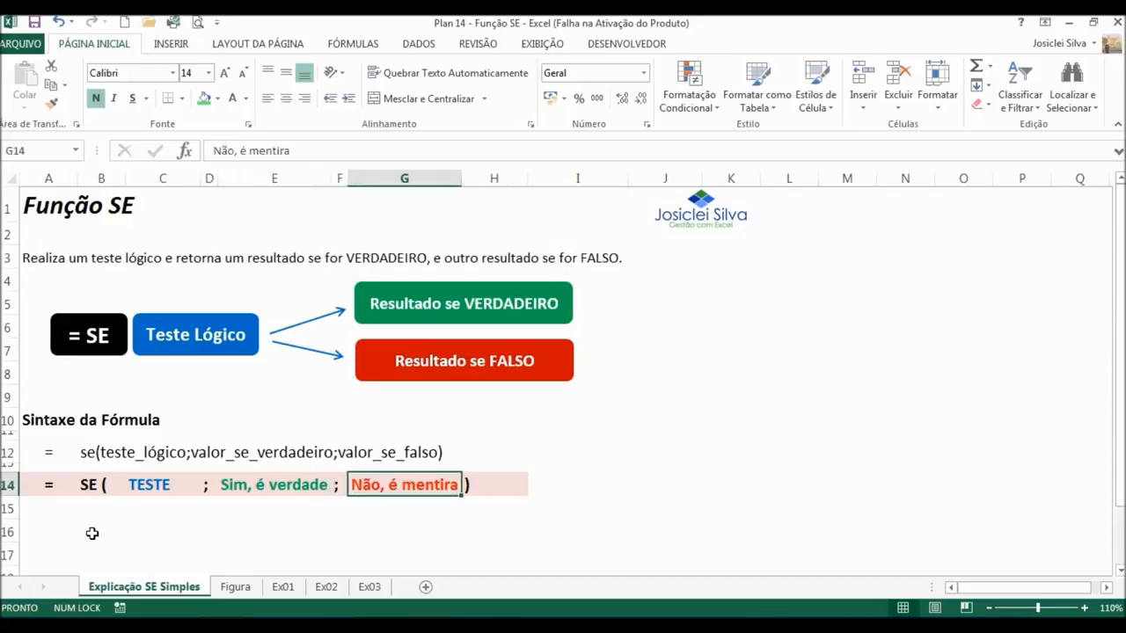
key("Right")
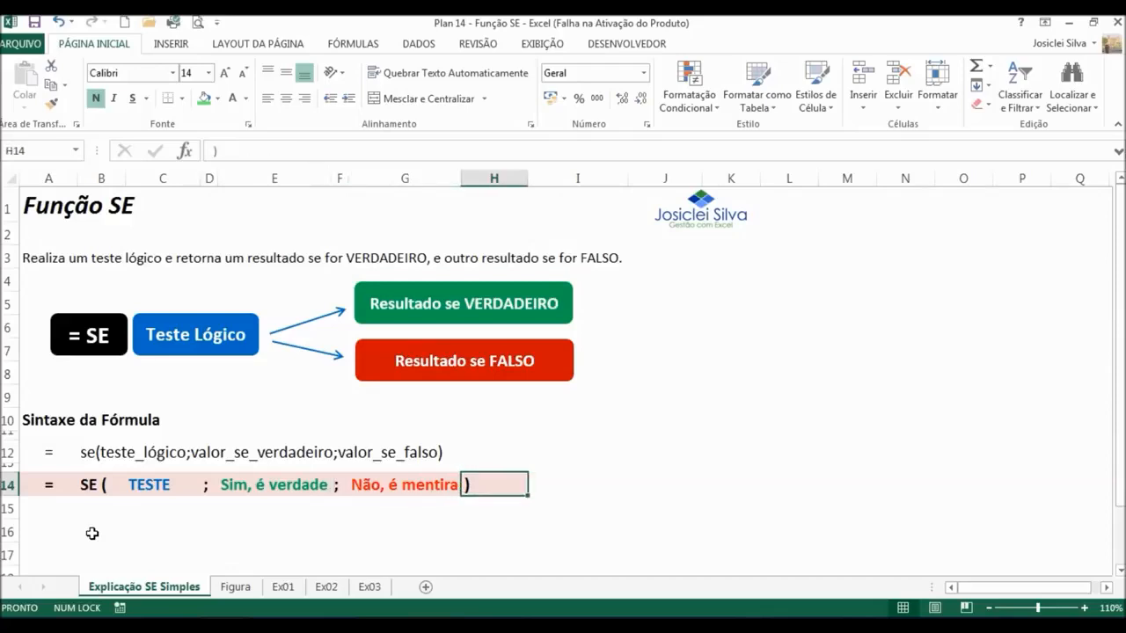
left_click(236, 590)
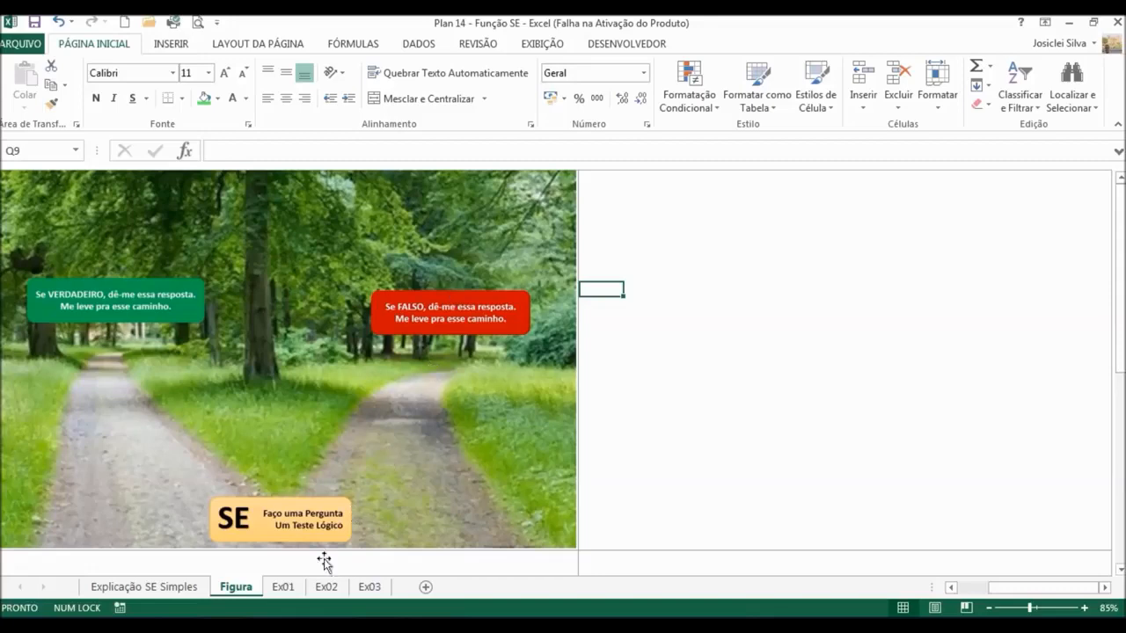
On the Ex01 sheet, begin an SE formula in C7 with the logical test B7>=18.
left_click(282, 589)
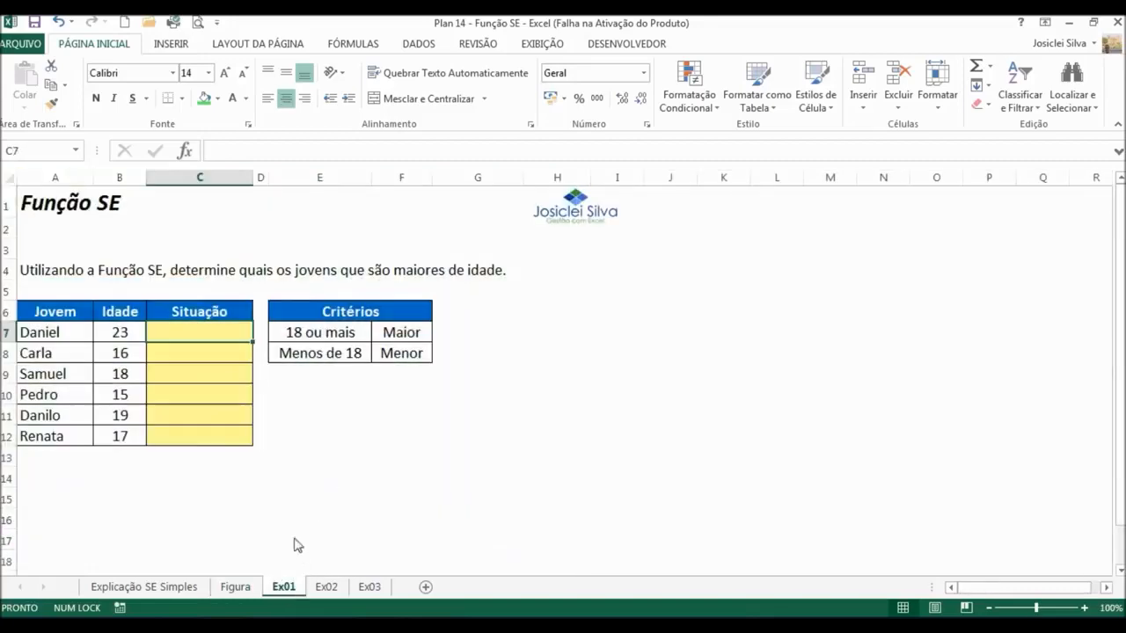
left_click(213, 359)
left_click(218, 332)
left_click(195, 353)
left_click(199, 331)
type("=")
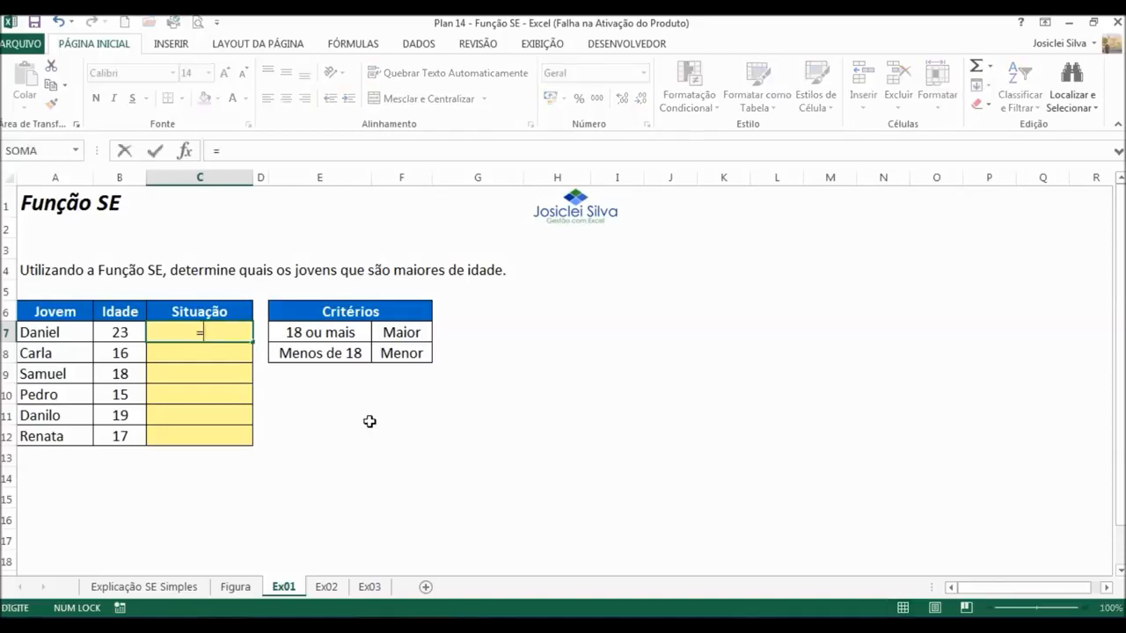
type("se")
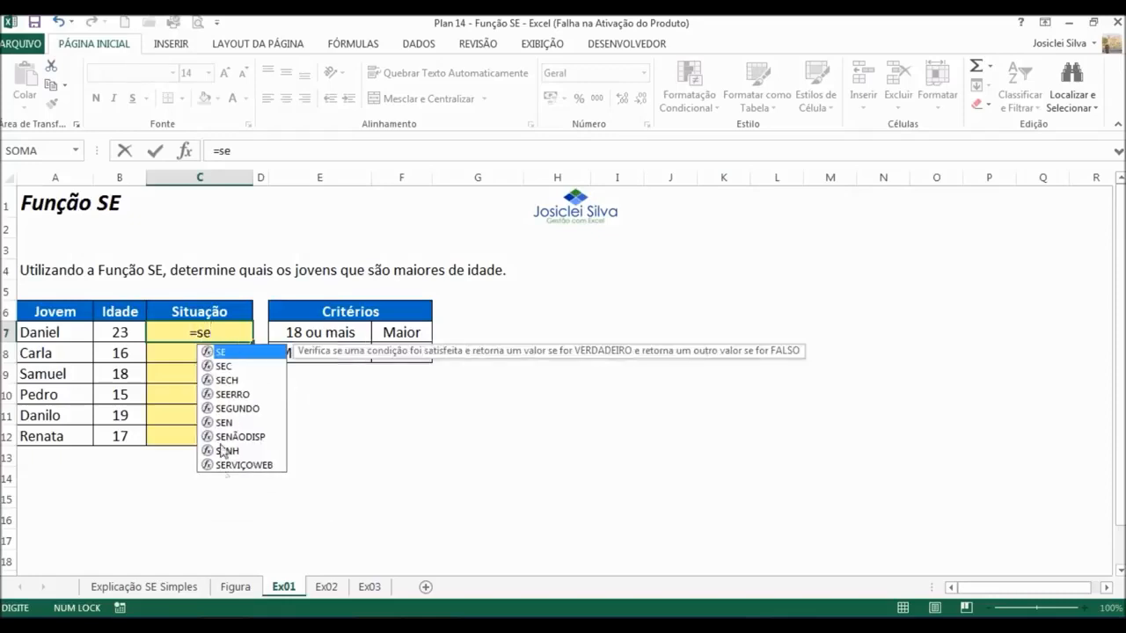
double_click(230, 353)
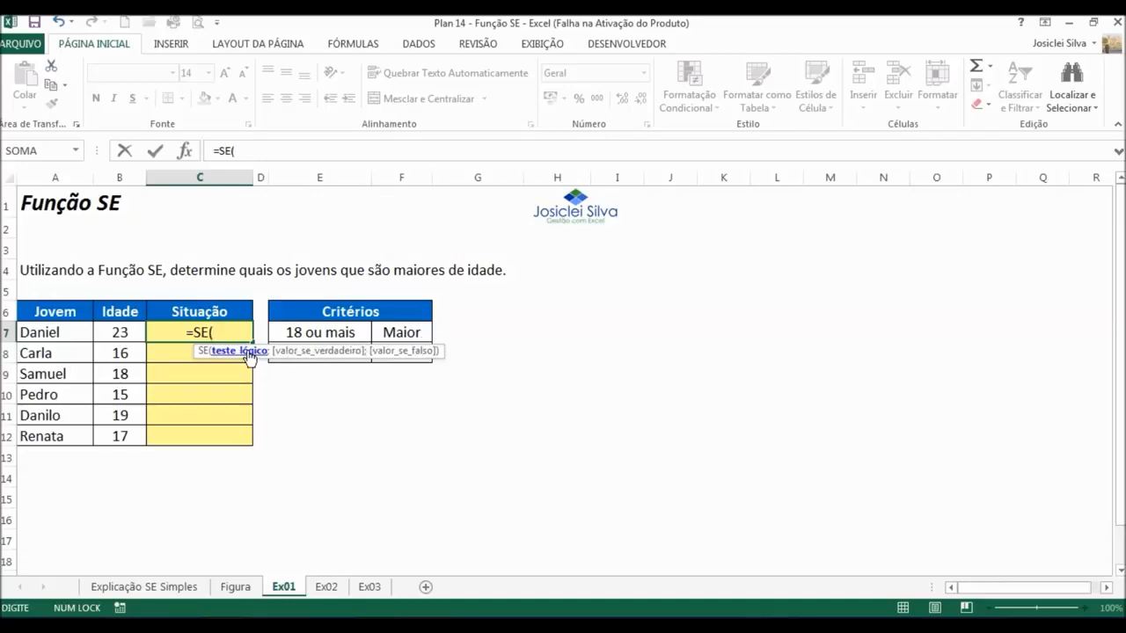
left_click(119, 332)
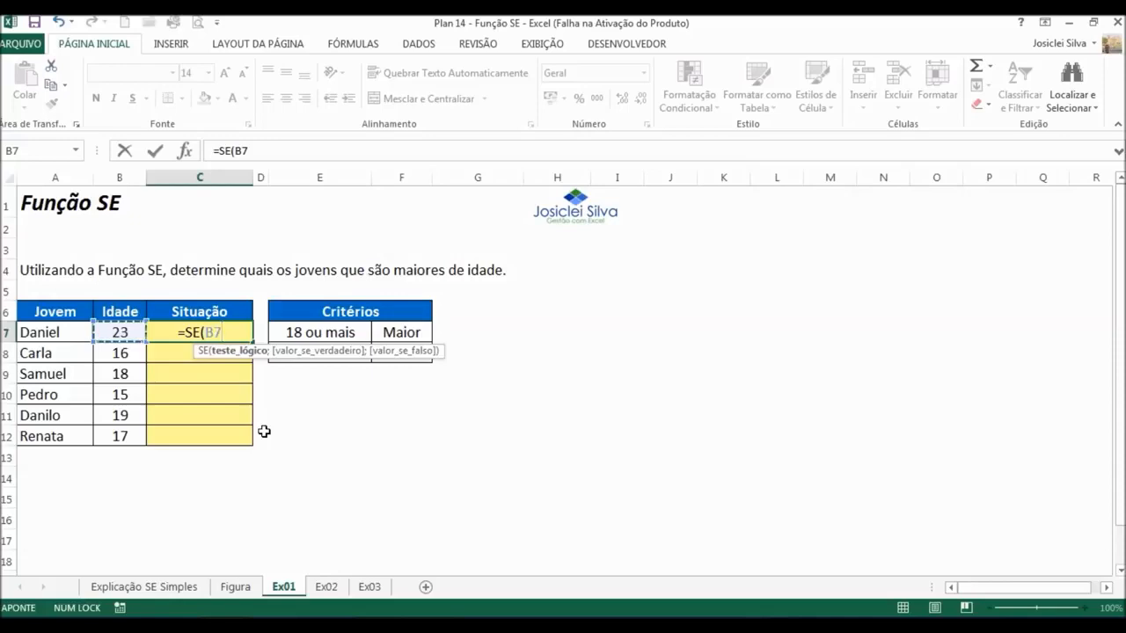
type(">=18")
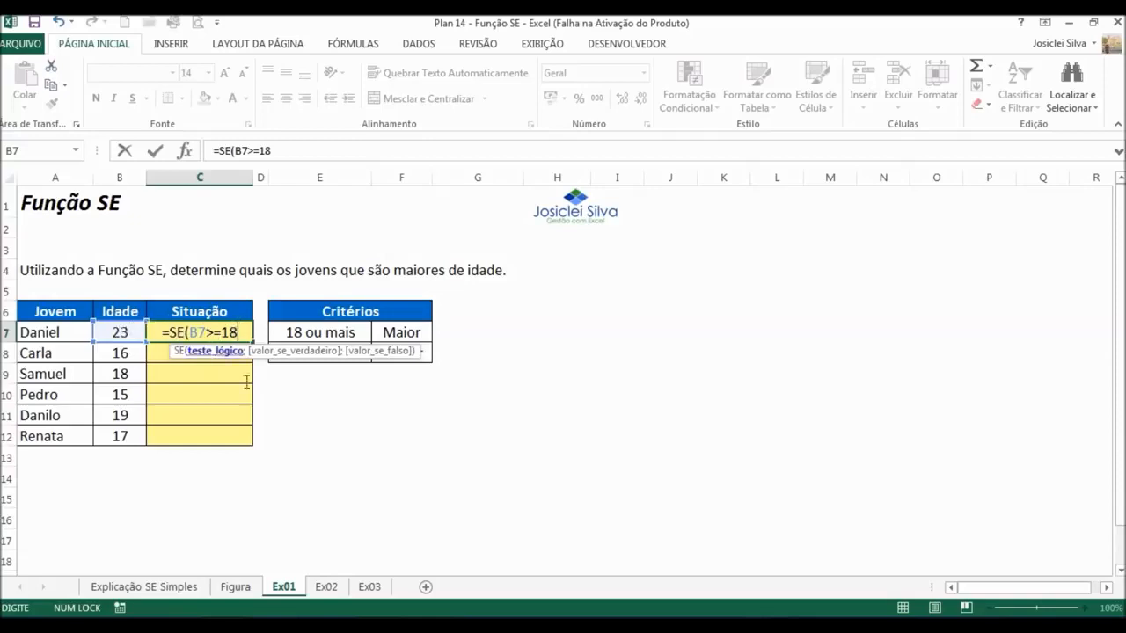
Complete the C7 formula with absolute references $F$7 as the true result and $F$8 as the false result.
type(";")
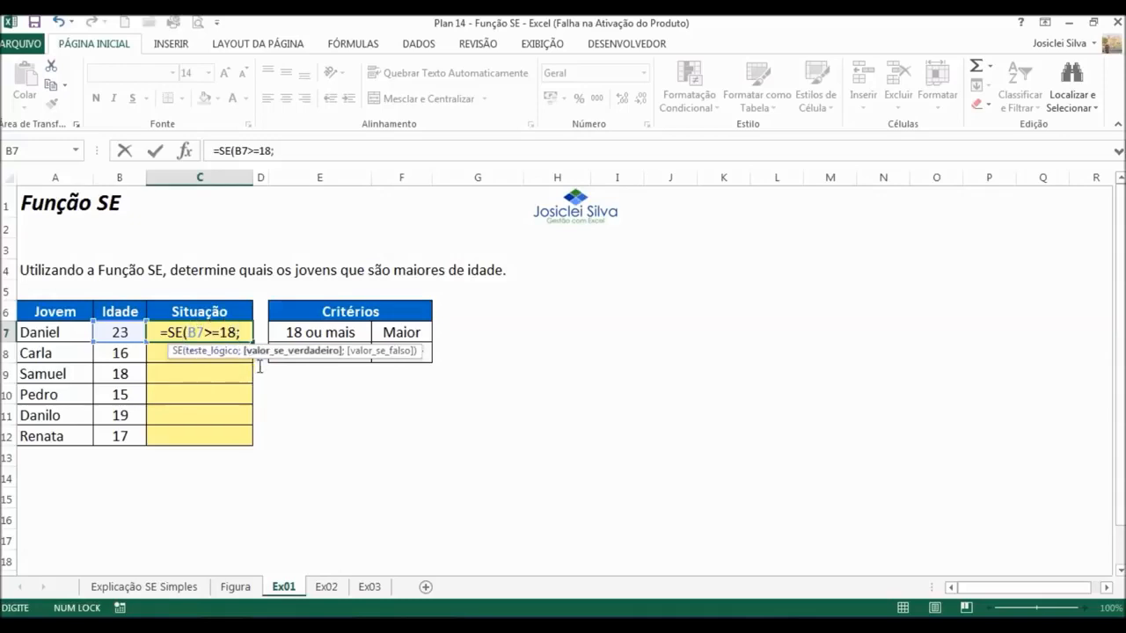
left_click(413, 332)
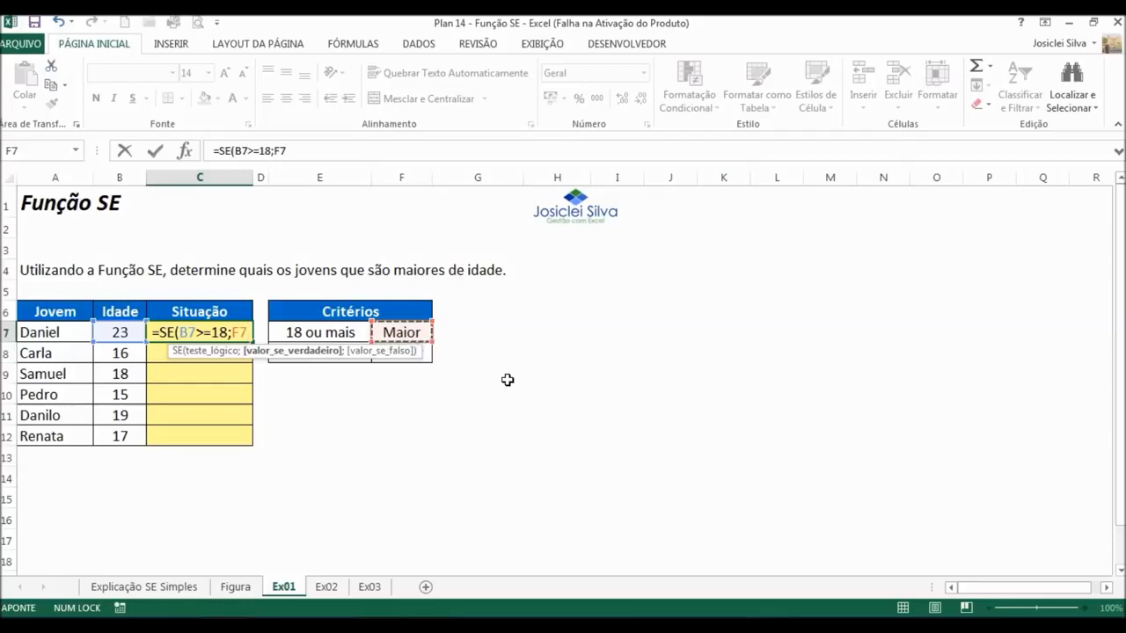
key("F4")
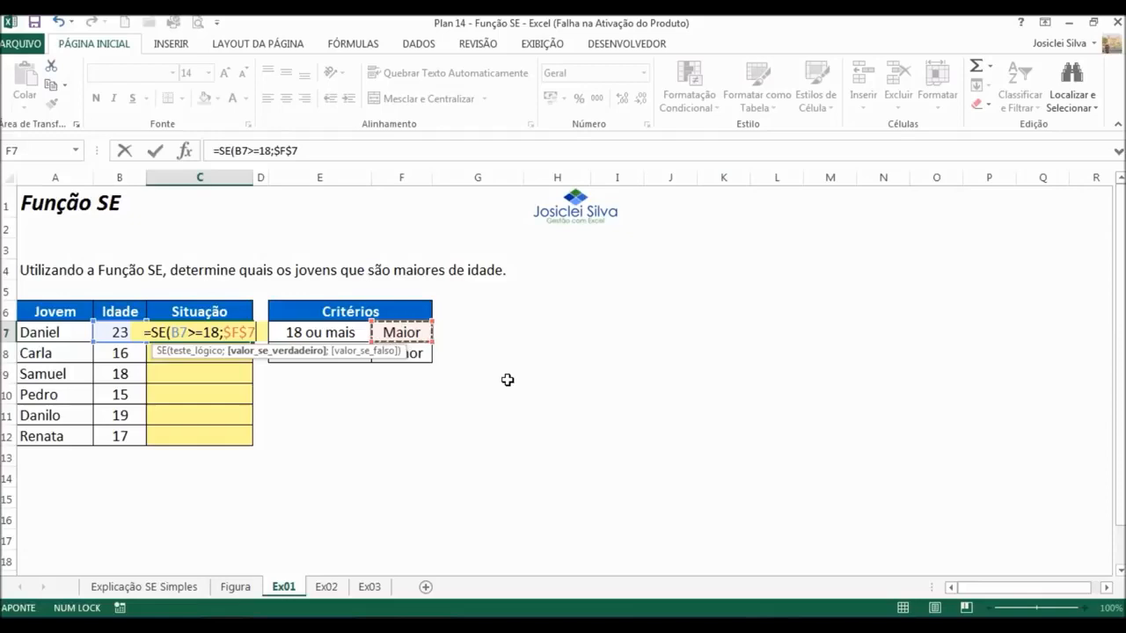
type(";")
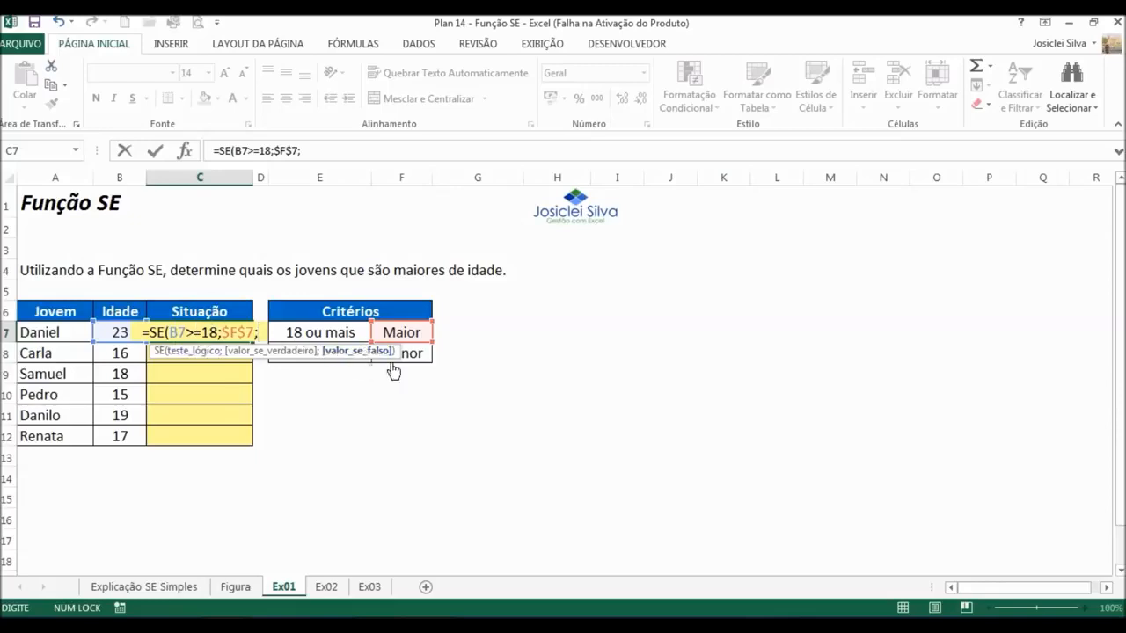
left_click(415, 354)
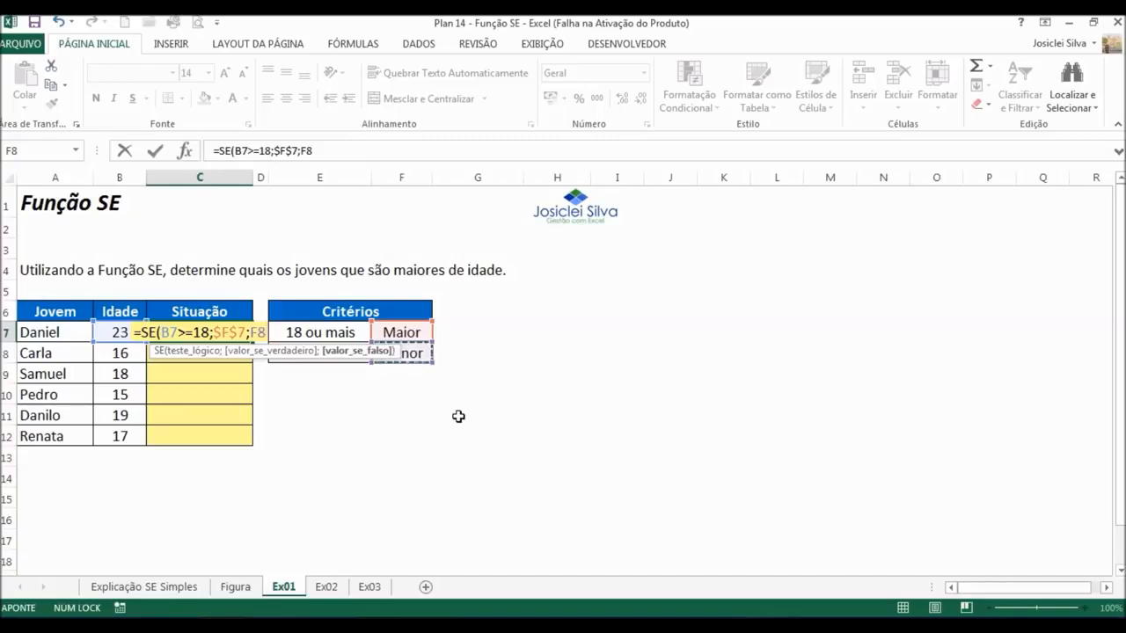
key("F4")
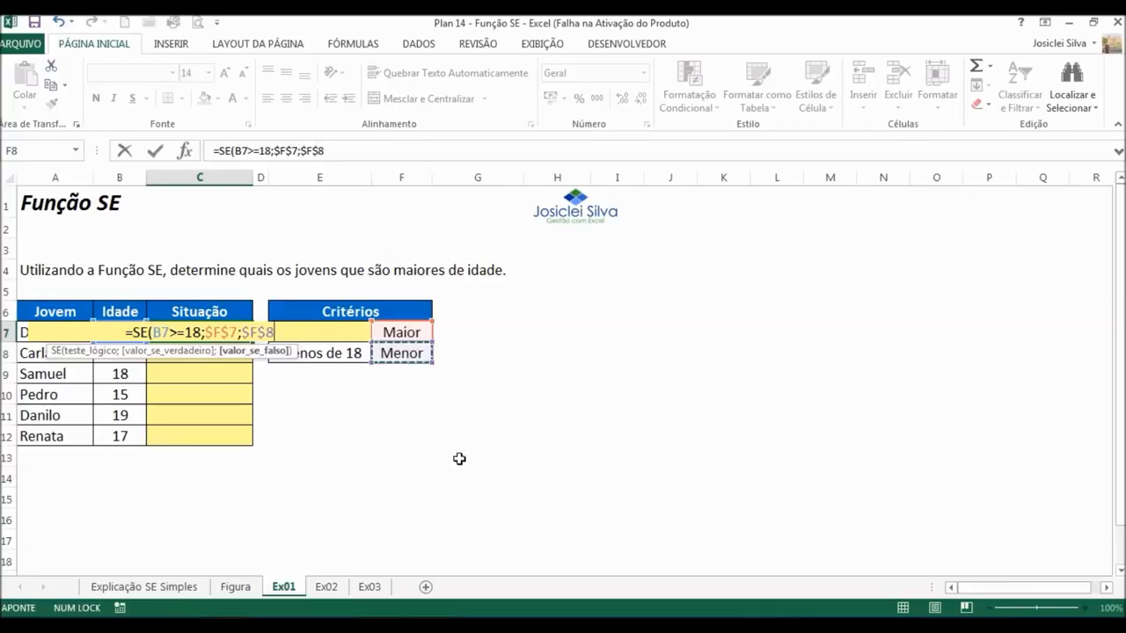
type(")")
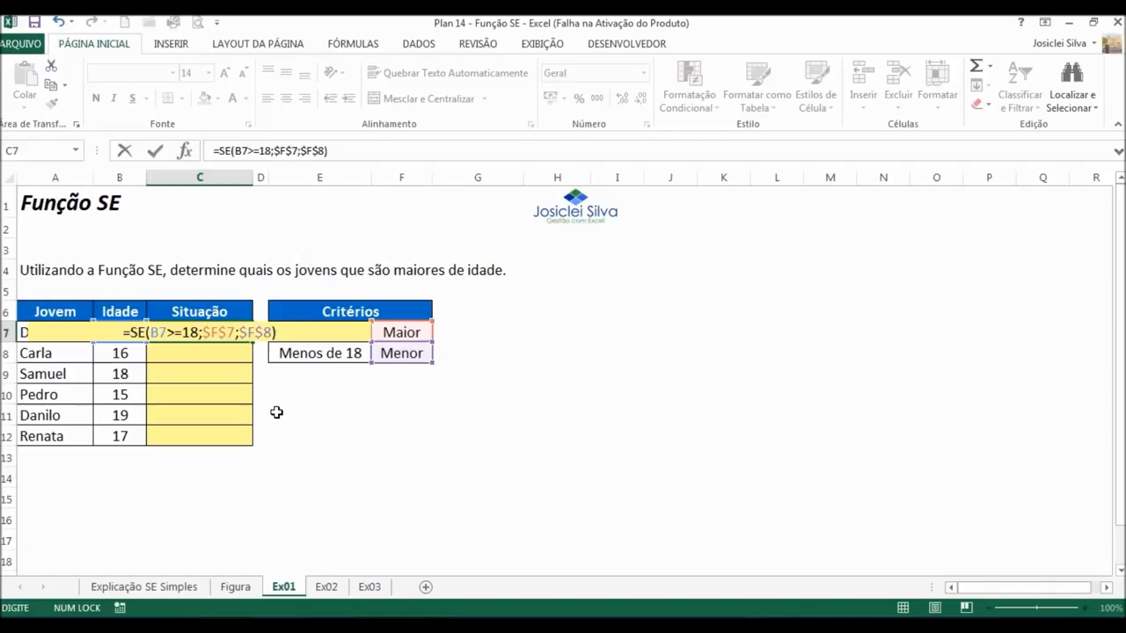
key("Return")
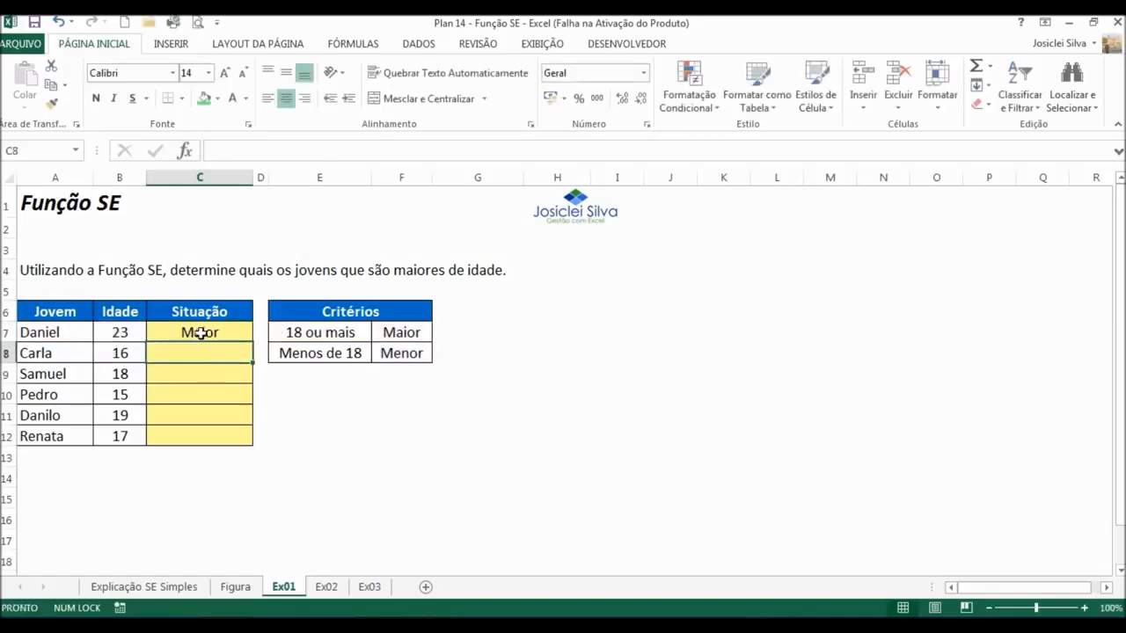
Test the formula in C7 by setting the age in B7 to 15.
left_click(200, 332)
left_click(120, 333)
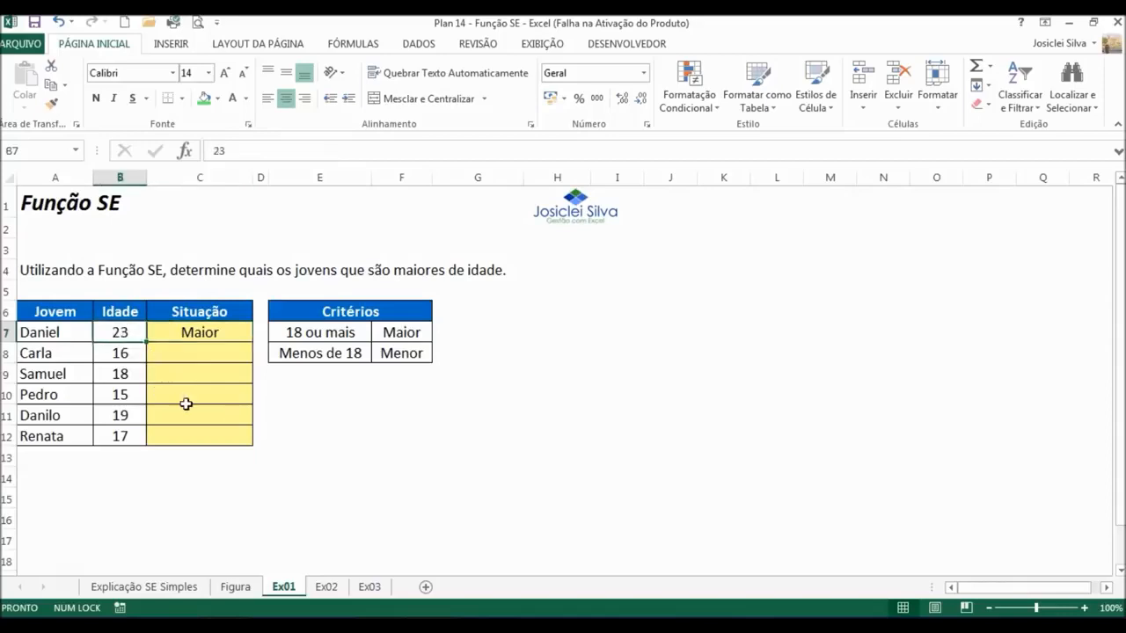
type("15")
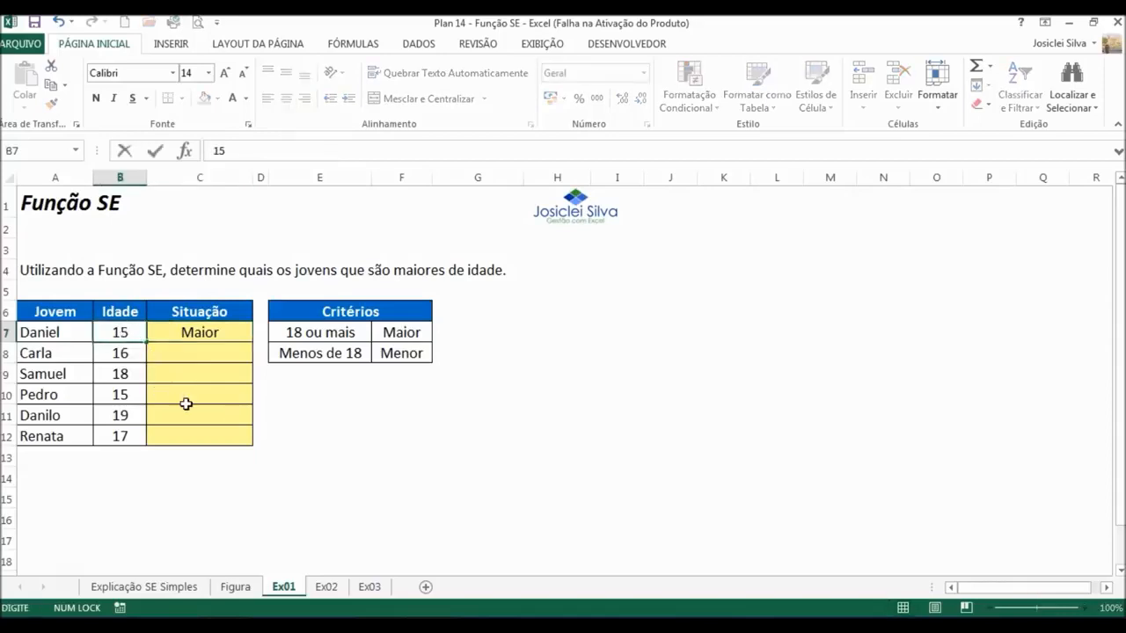
key("Return")
key("Up")
key("Right")
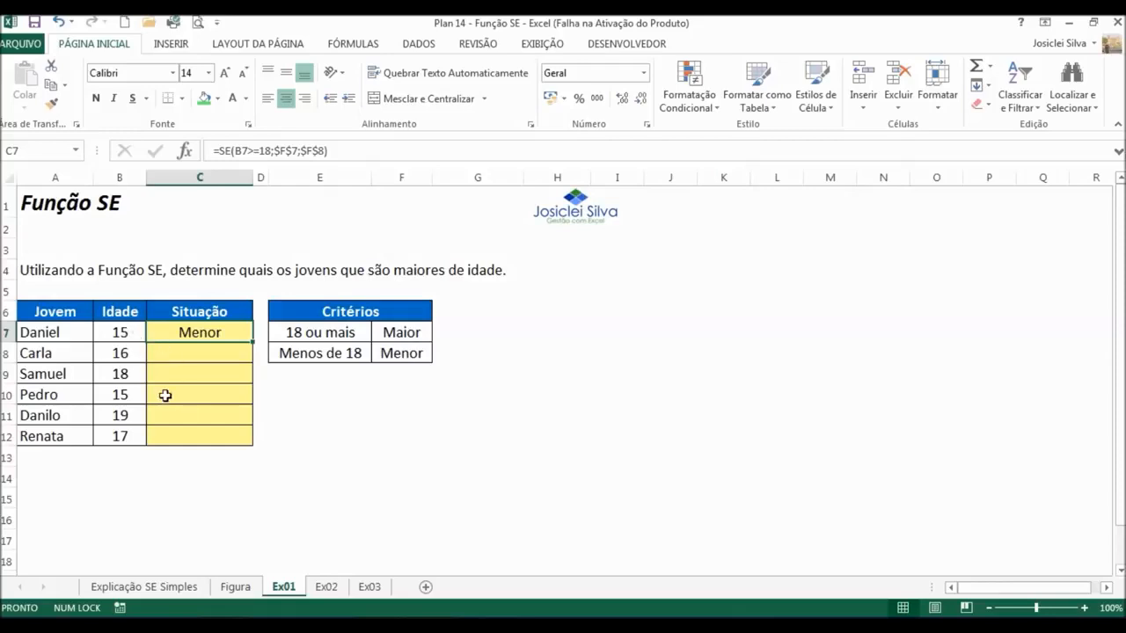
Restore the age in B7 to 23 and recheck the result in C7.
key("Left")
type("23")
key("Return")
key("Up")
key("Right")
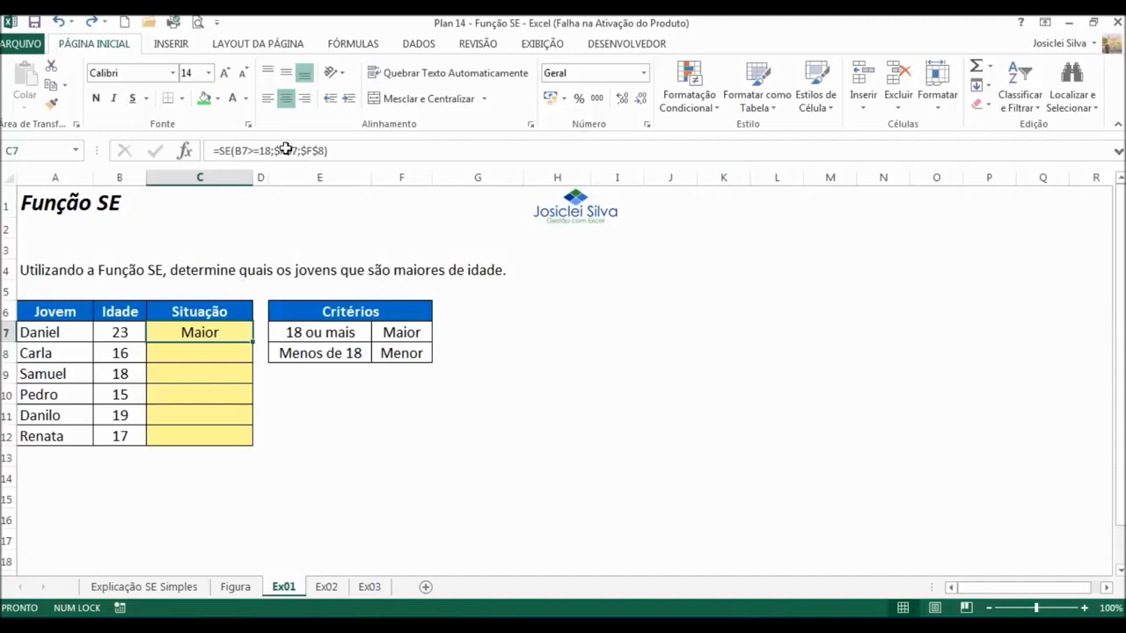
Review the cell references in the C7 formula, and fill the formula down the Situação column through C12.
key("F2")
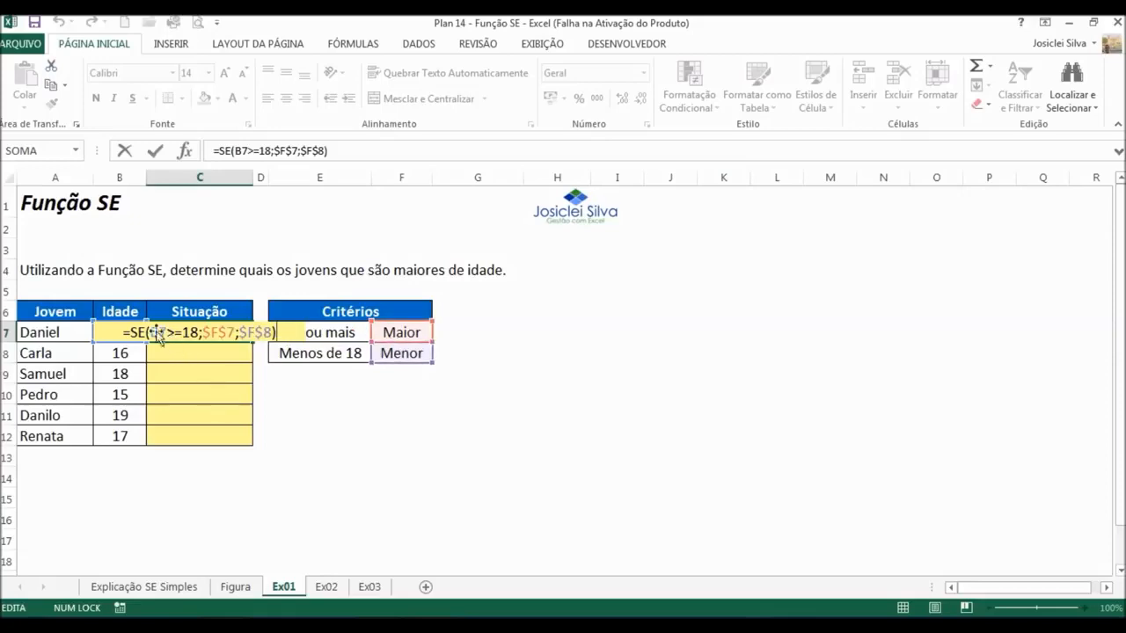
key("Return")
left_click(236, 331)
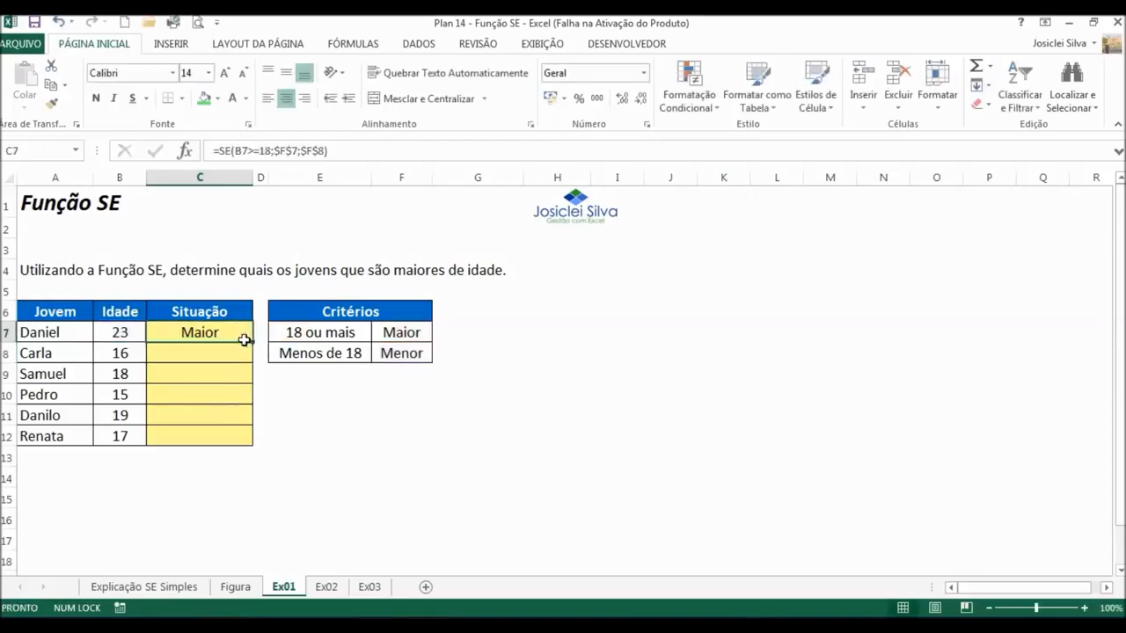
left_click_drag(251, 342, 246, 440)
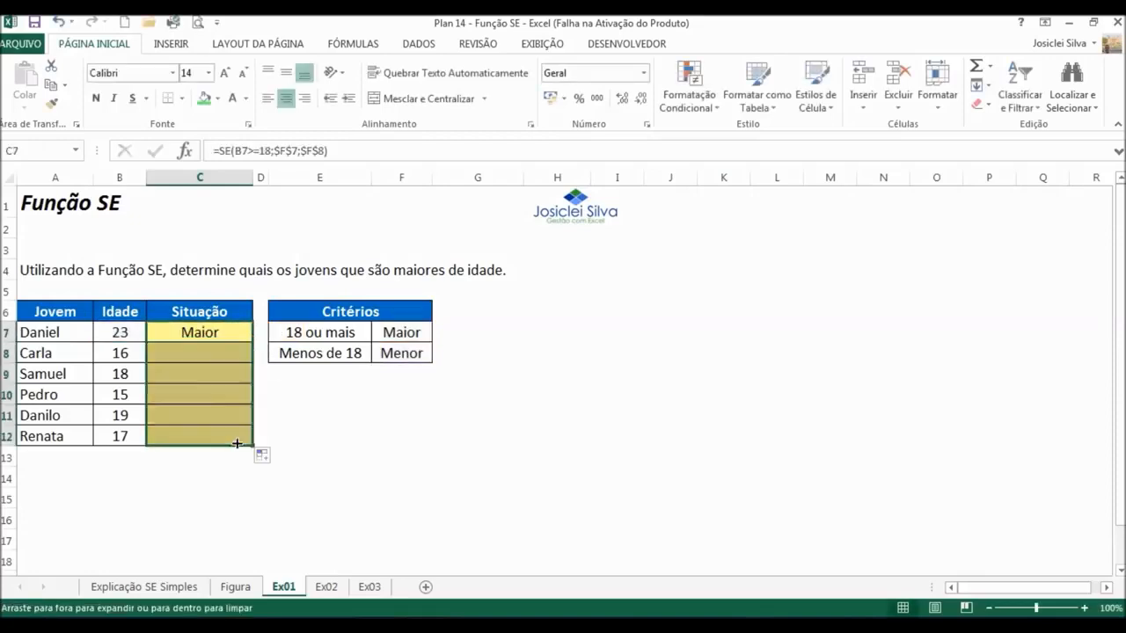
Inspect the filled SE formulas in the Situação column from C7 through C12, checking which cells each one references.
left_click(321, 409)
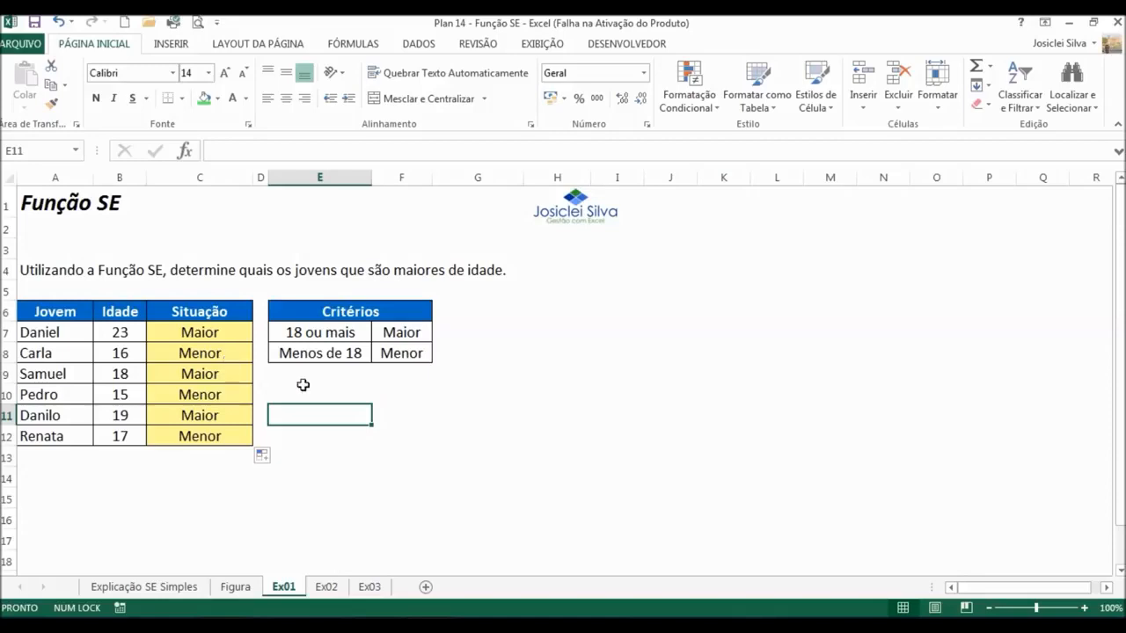
left_click(218, 334)
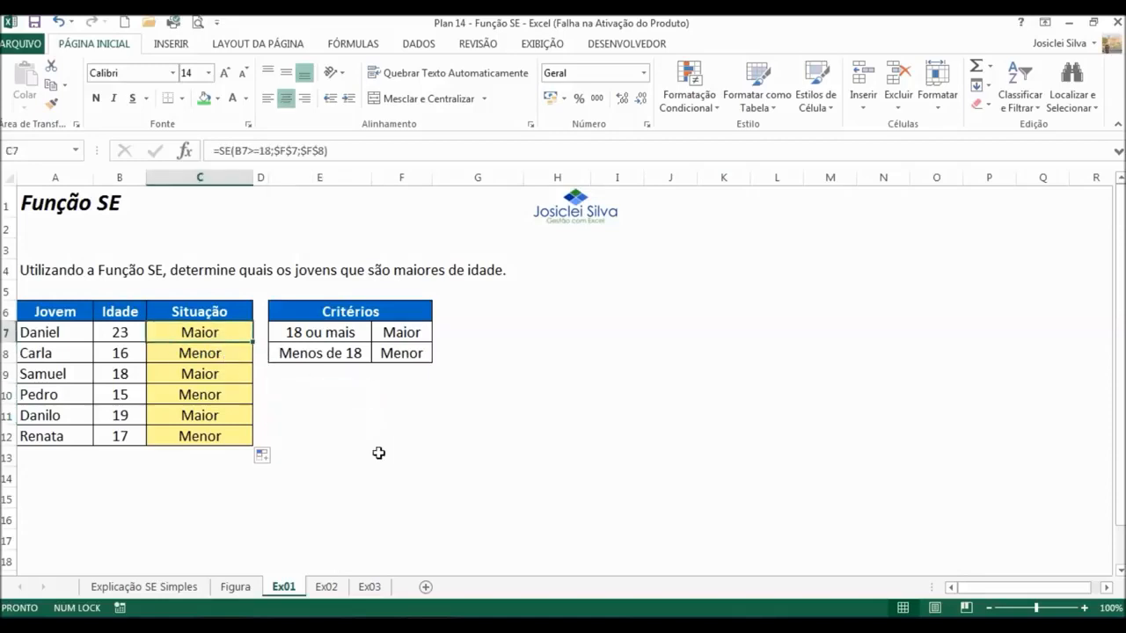
key("F2")
key("Return")
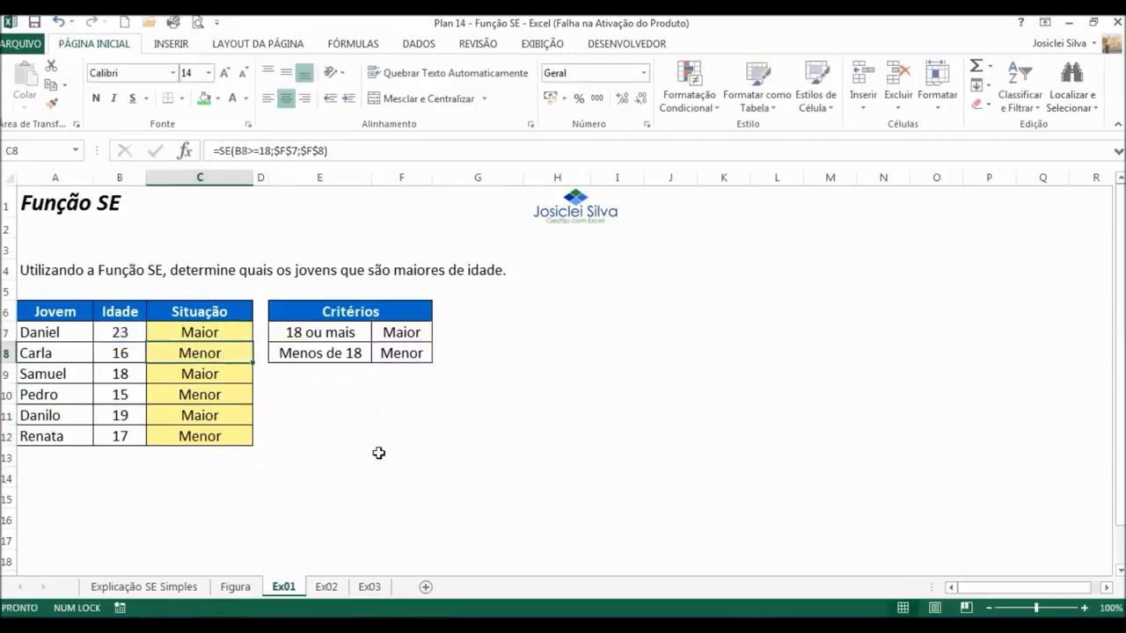
key("F2")
key("Return")
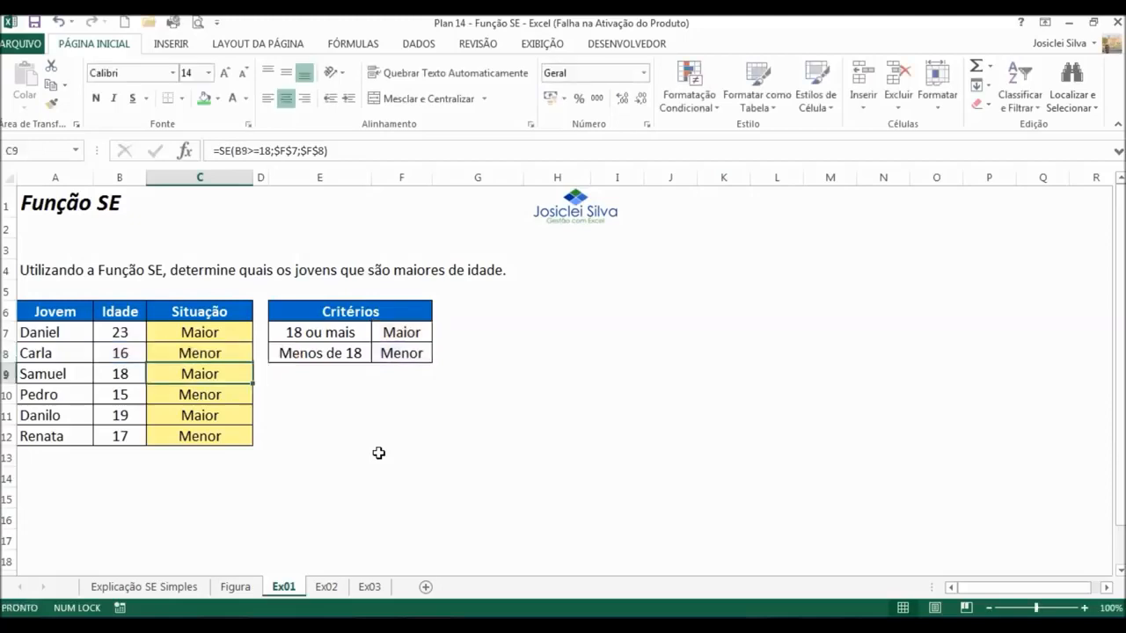
key("F2")
key("Return")
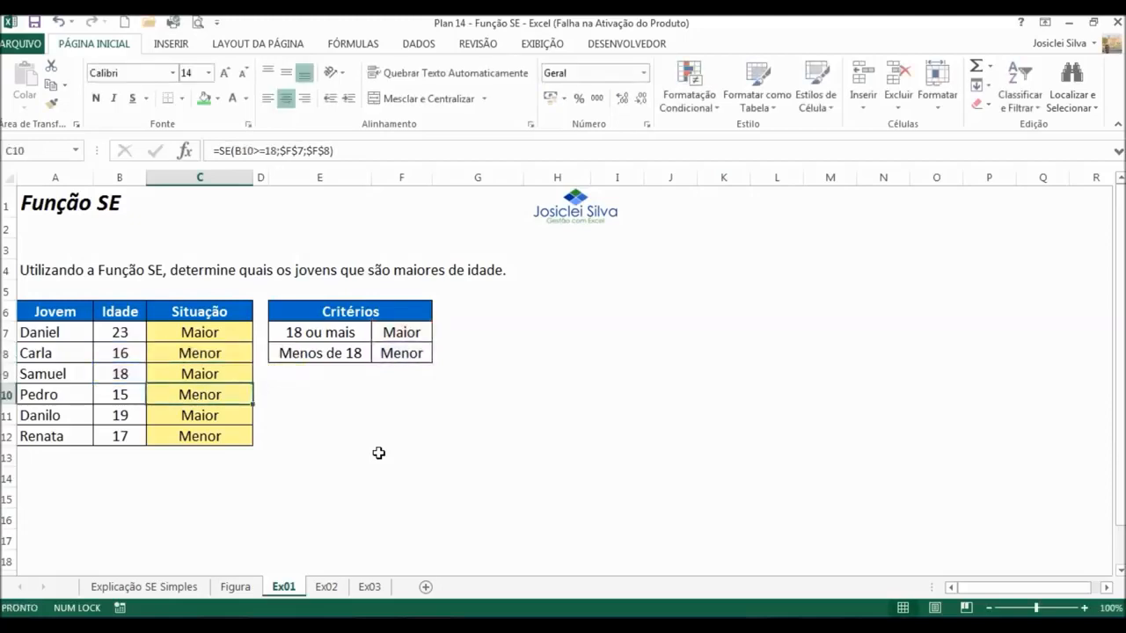
key("F2")
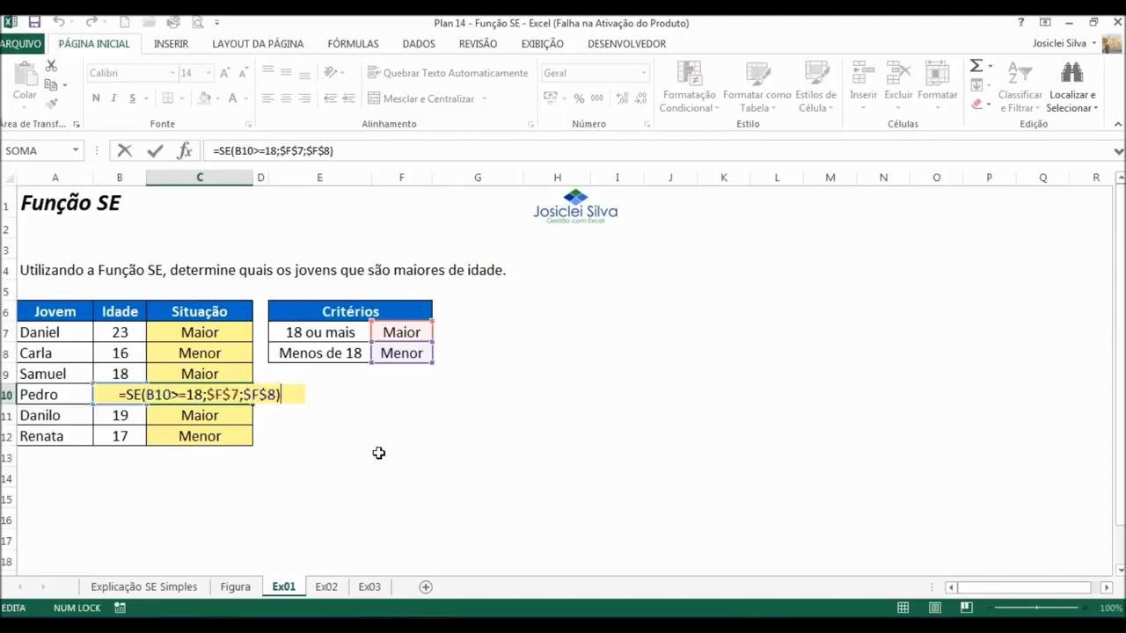
key("Return")
key("F2")
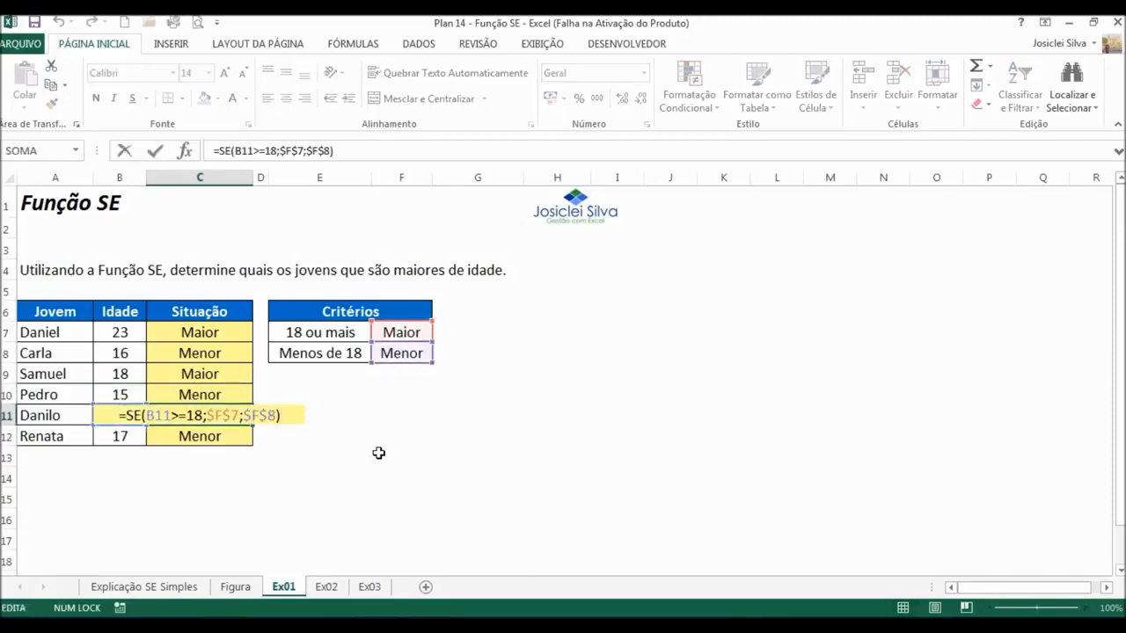
key("Return")
key("F2")
key("Return")
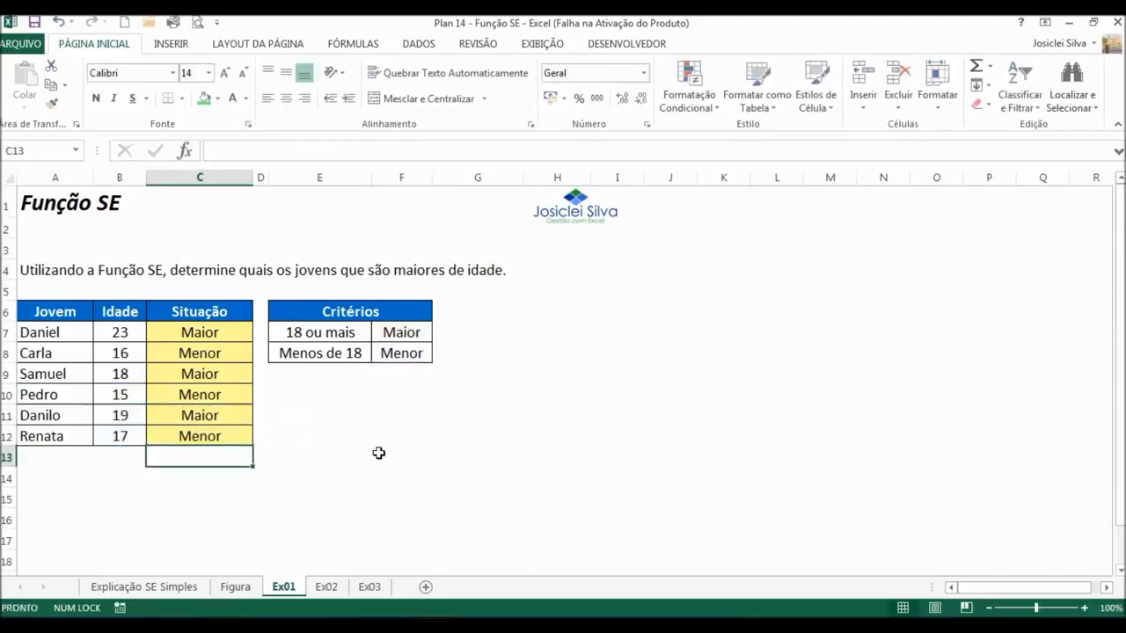
left_click(224, 333)
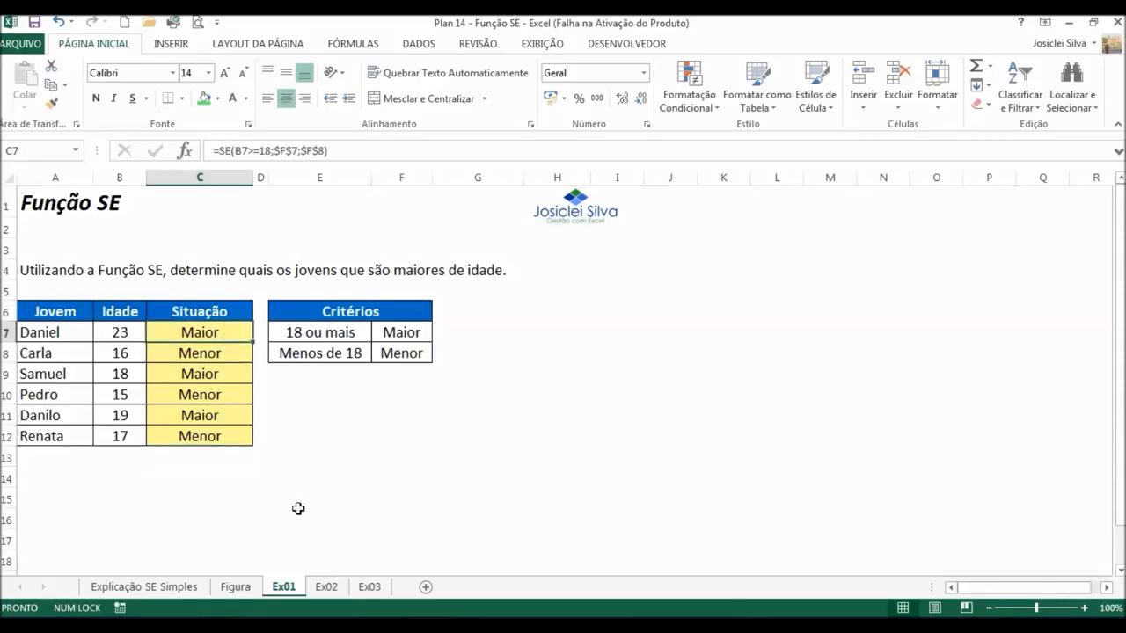
Open the Ex02 sheet and examine the students' average formulas in the Média column and the cells under Resultado Final.
left_click(328, 587)
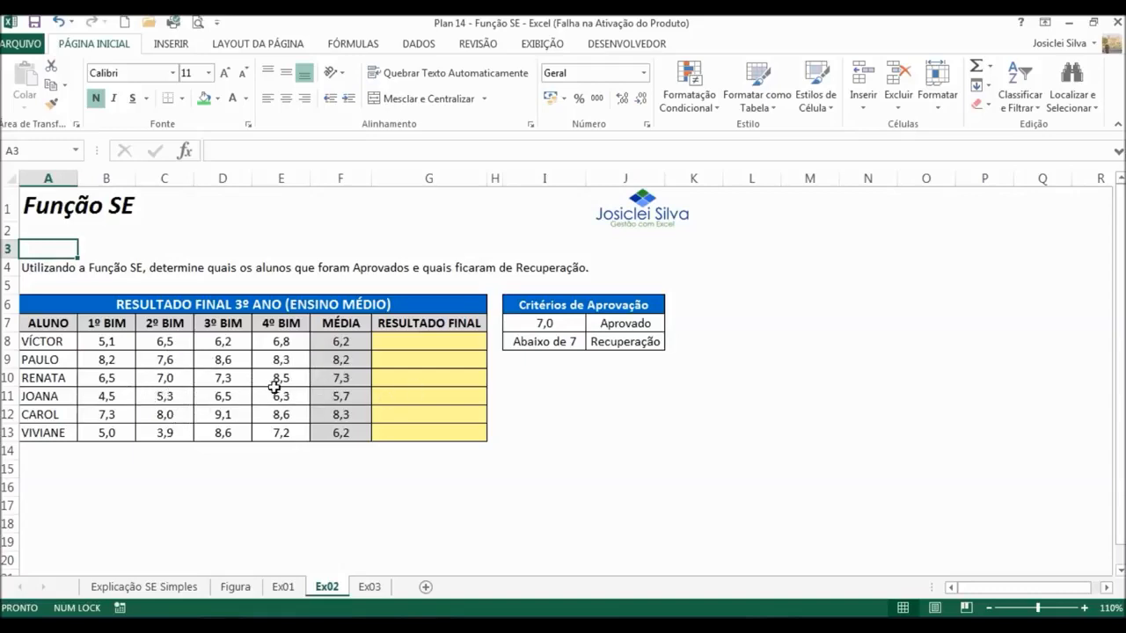
left_click(352, 343)
left_click(357, 361)
left_click(360, 377)
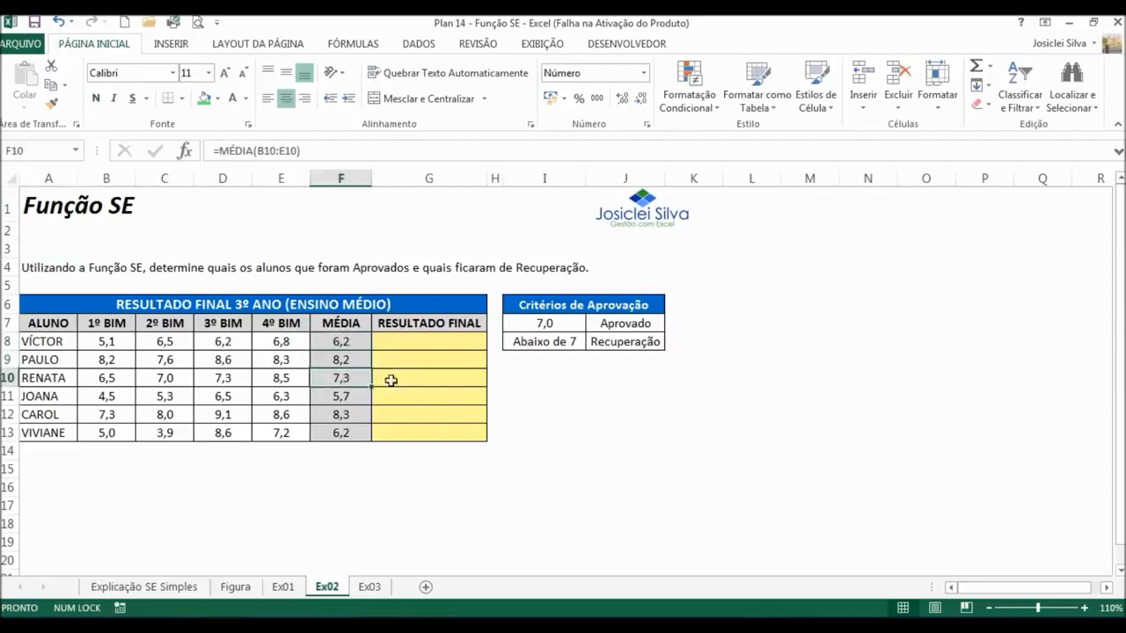
left_click(434, 363)
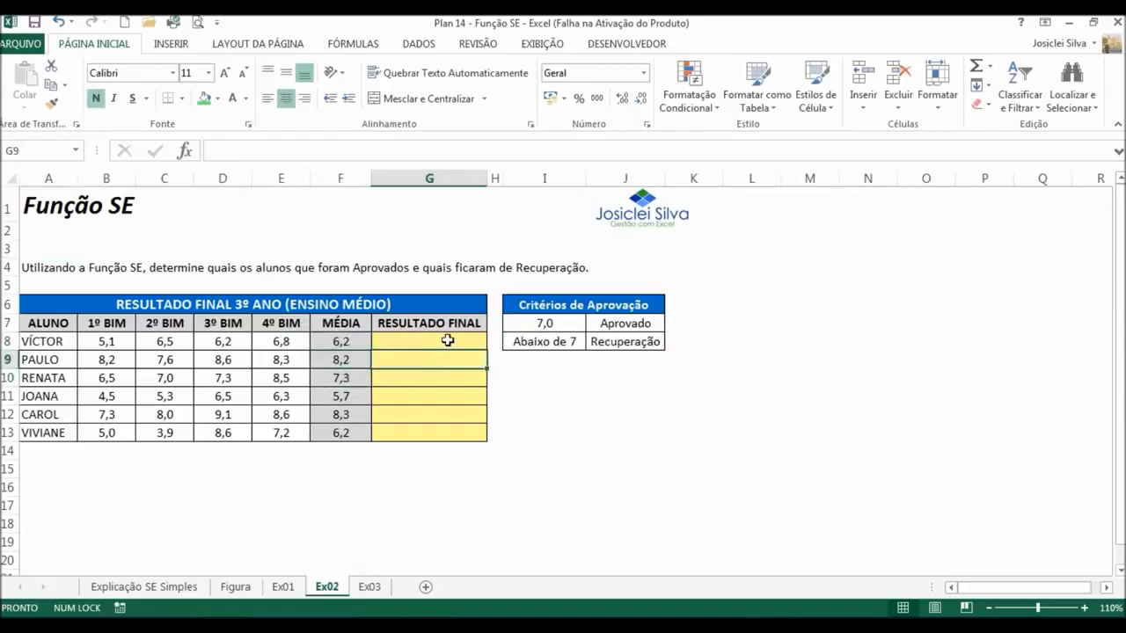
left_click(448, 340)
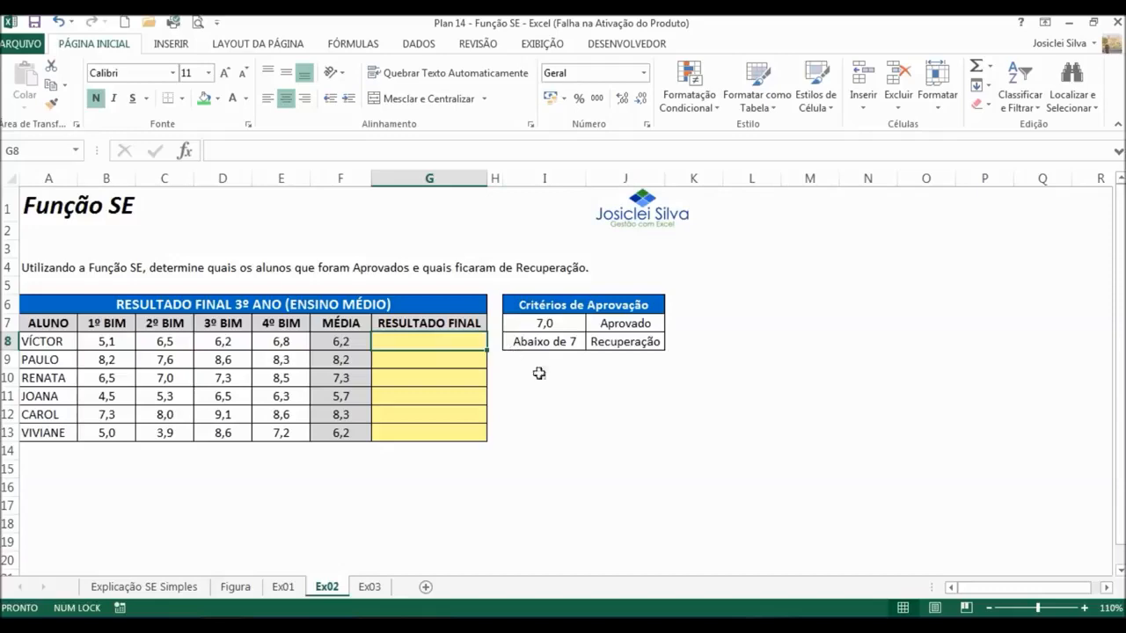
Review the Critérios de Aprovação table in I7:J8, covering both grade thresholds and their outcomes.
left_click(554, 324)
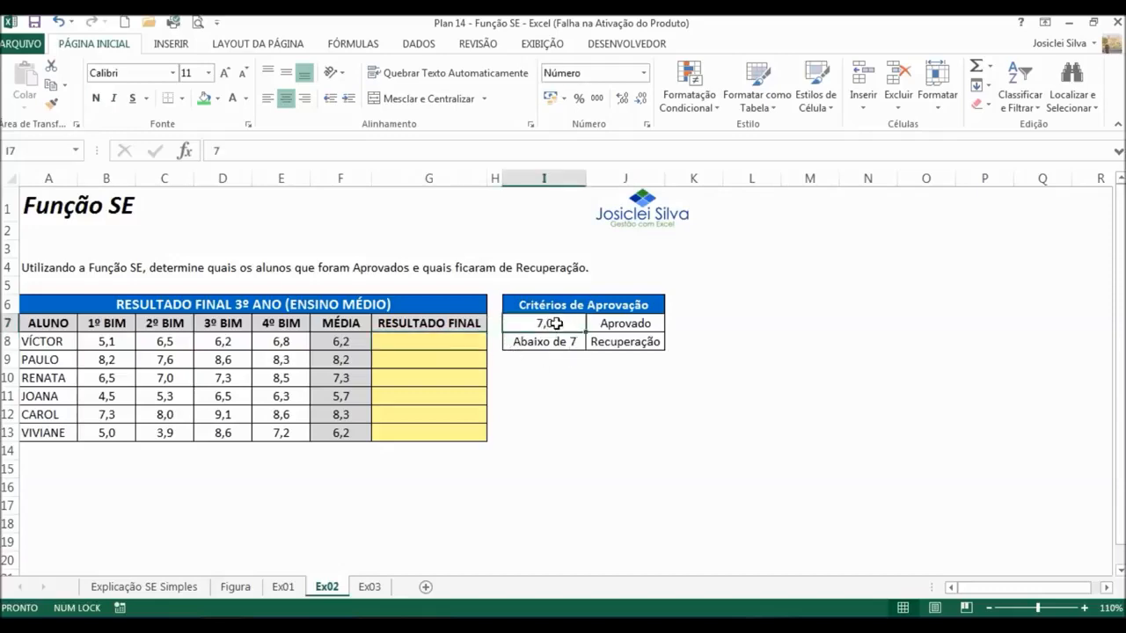
left_click(627, 324)
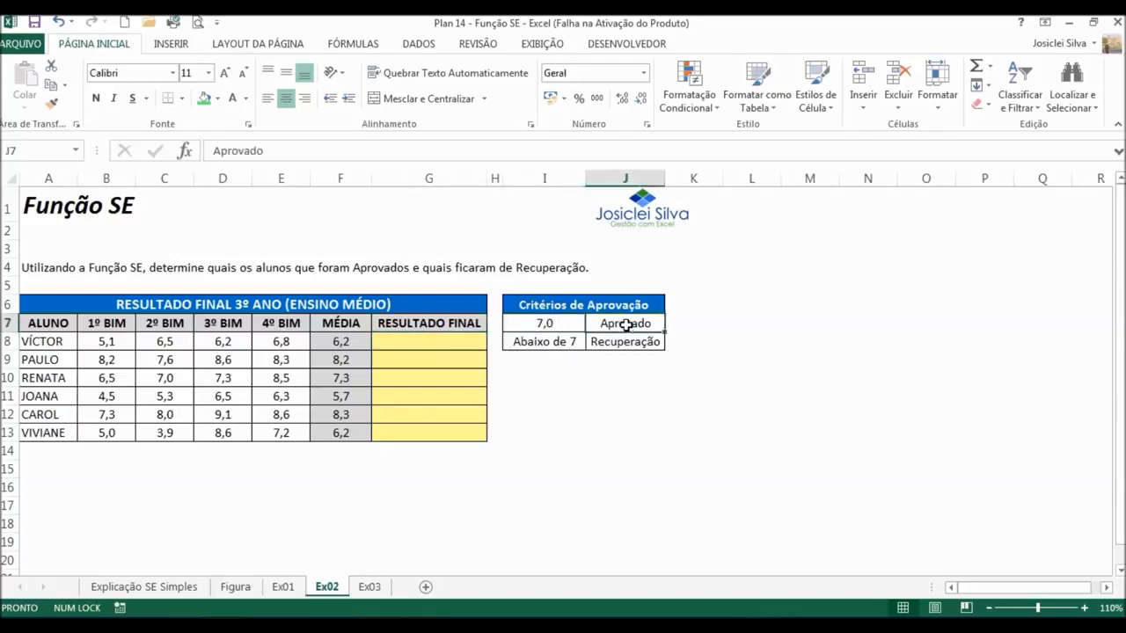
left_click(554, 342)
left_click(616, 341)
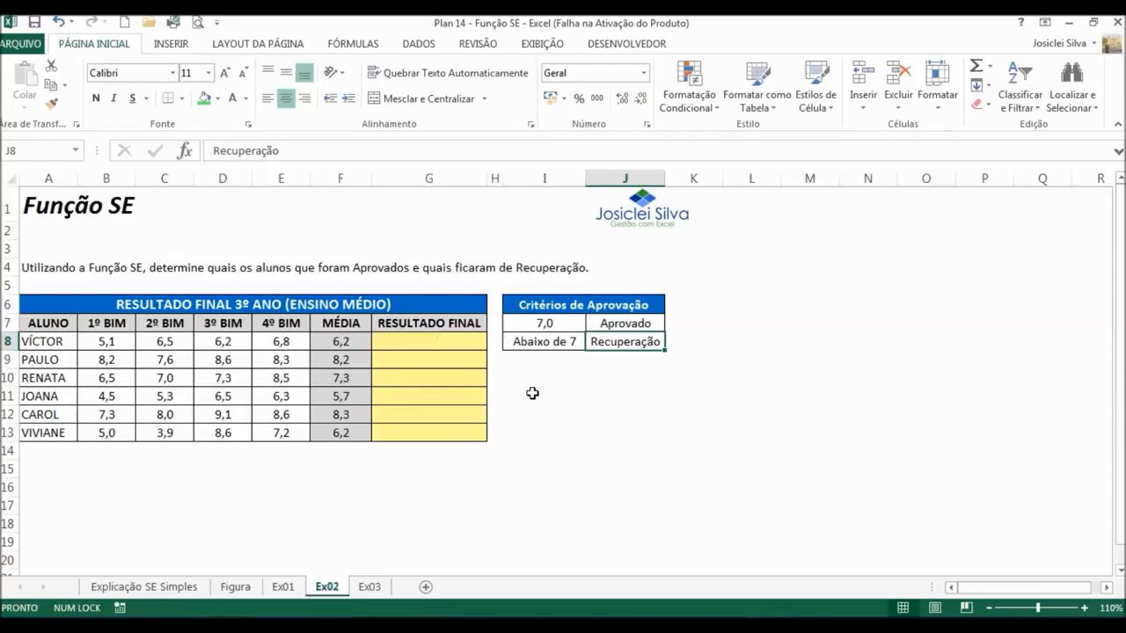
Start an SE formula for the Resultado Final range G8:G13 with the logical test F8>=$I$7.
left_click_drag(420, 340, 422, 431)
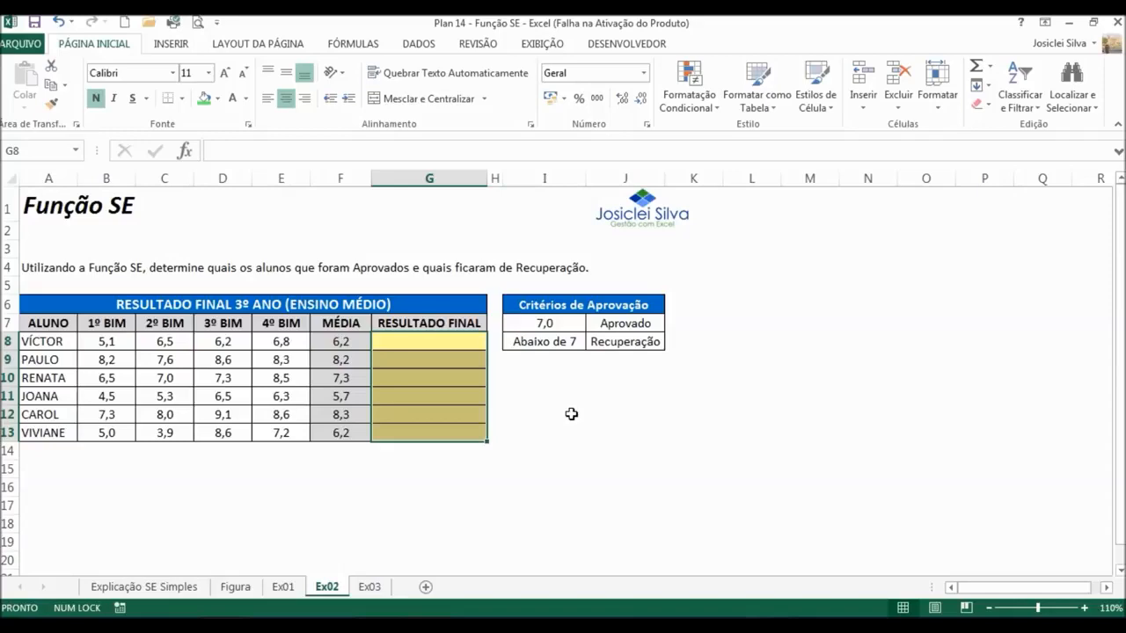
type("=")
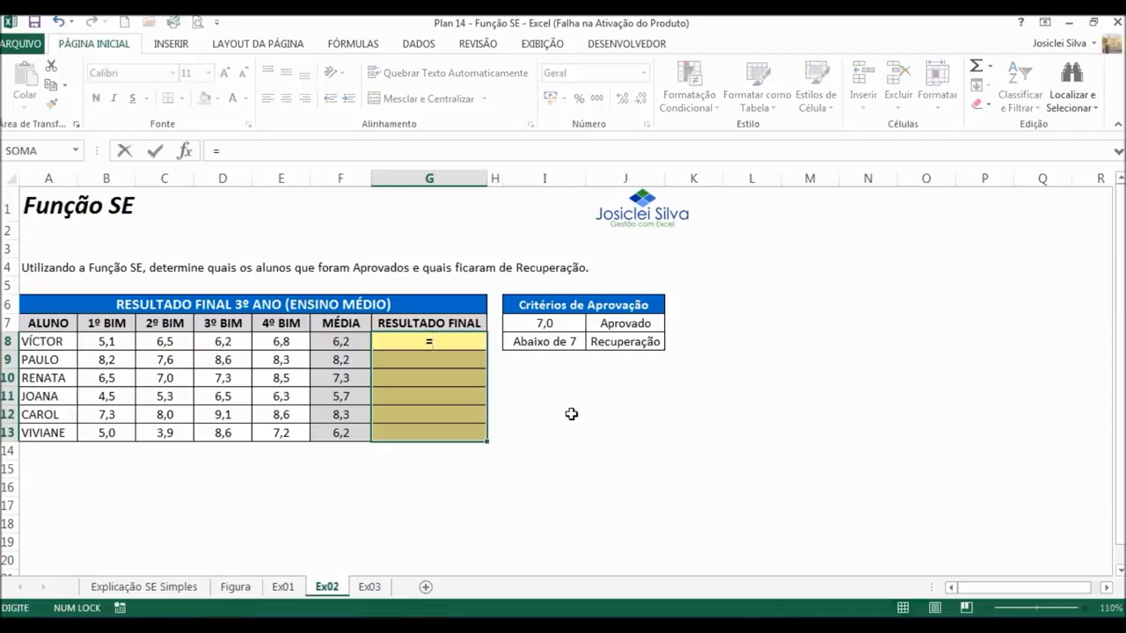
type("se")
key("Tab")
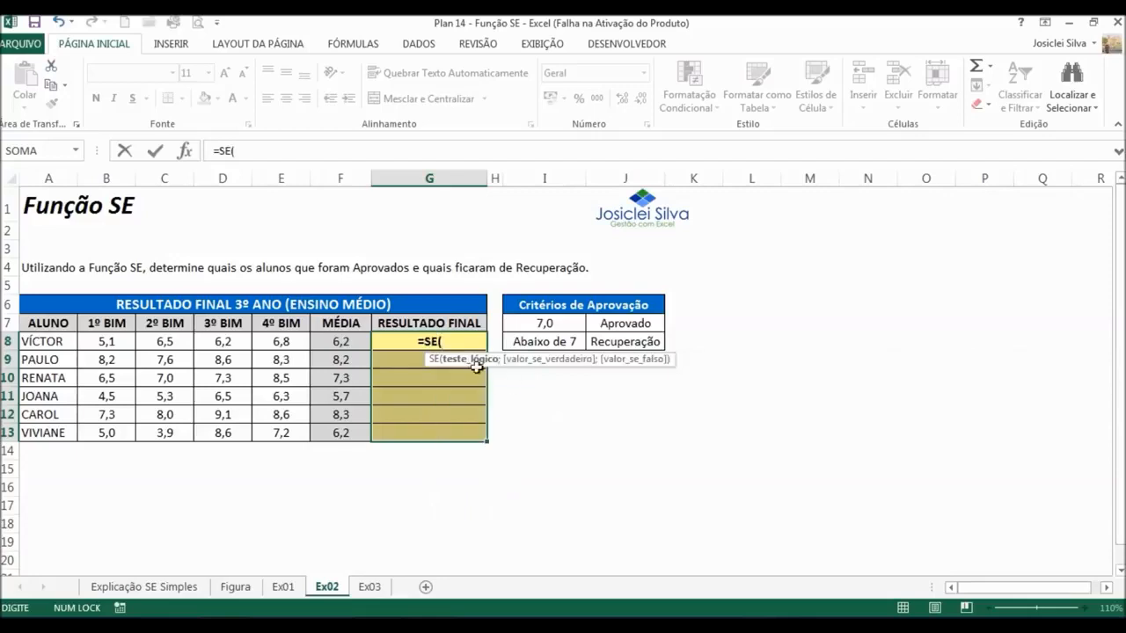
left_click(342, 341)
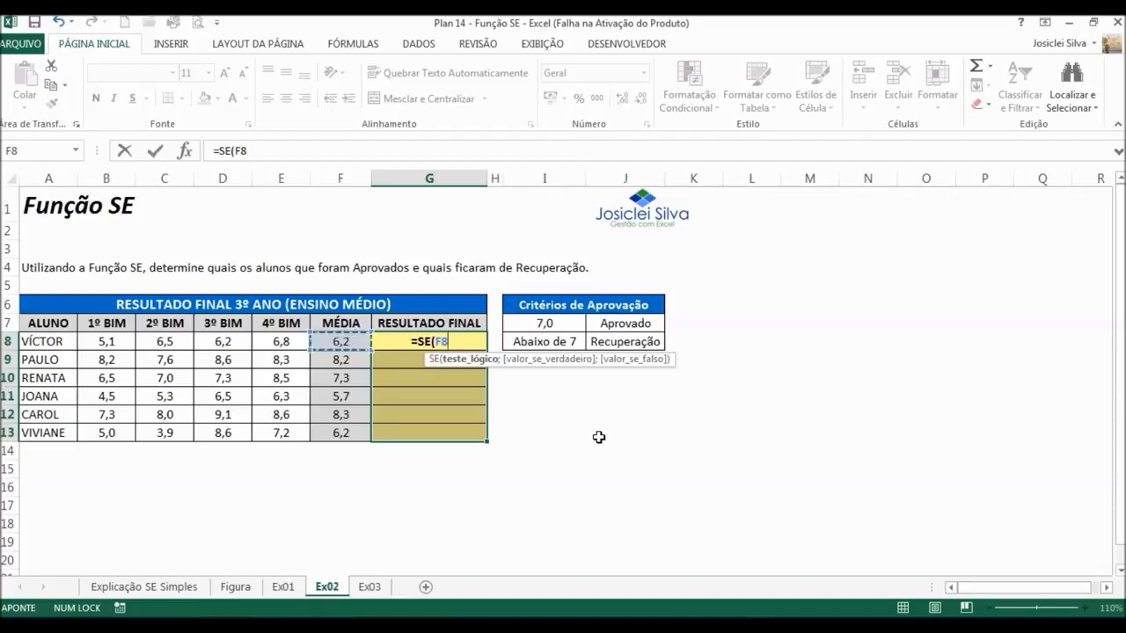
type(">=")
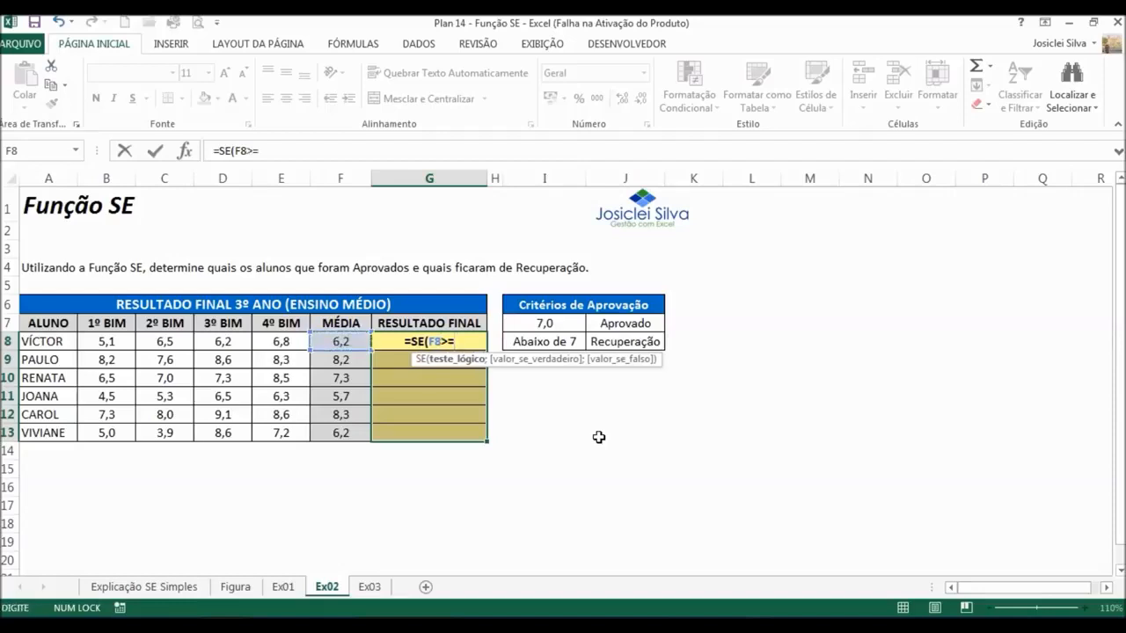
left_click(548, 324)
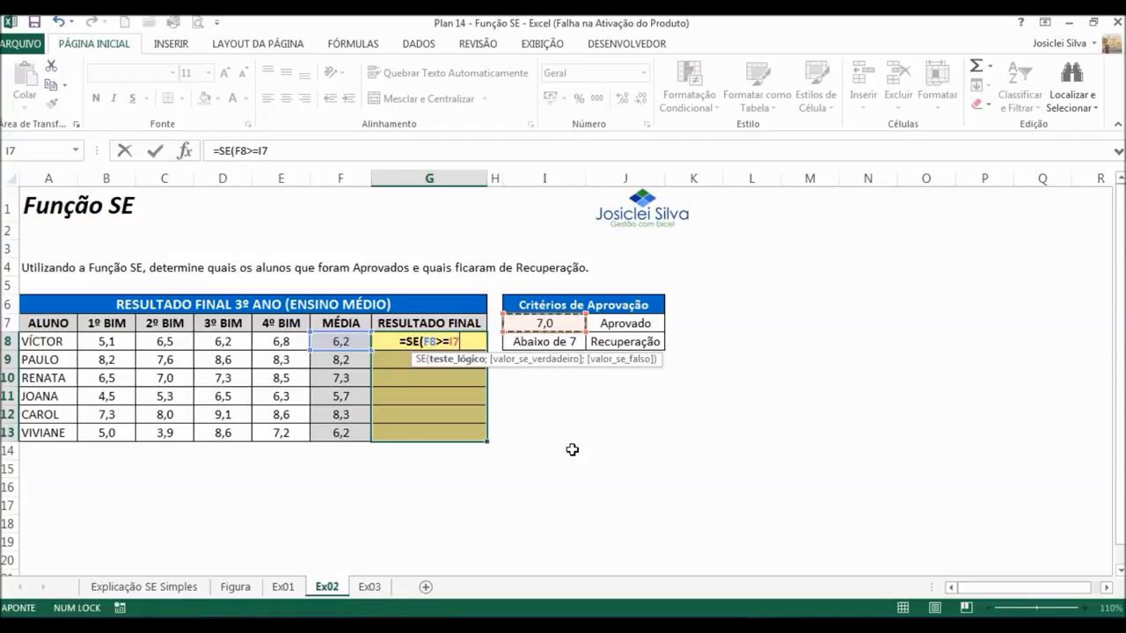
key("F4")
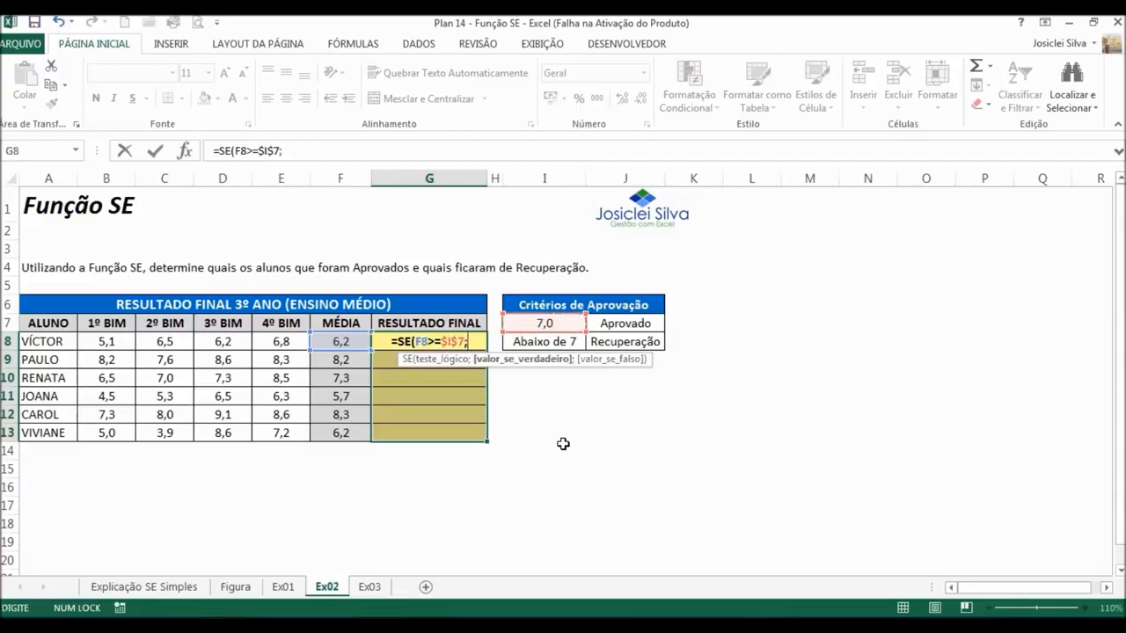
Complete the SE formula with $J$7 as the true result and $J$8 as the false result, and enter it in all of G8:G13.
type(";")
left_click(627, 323)
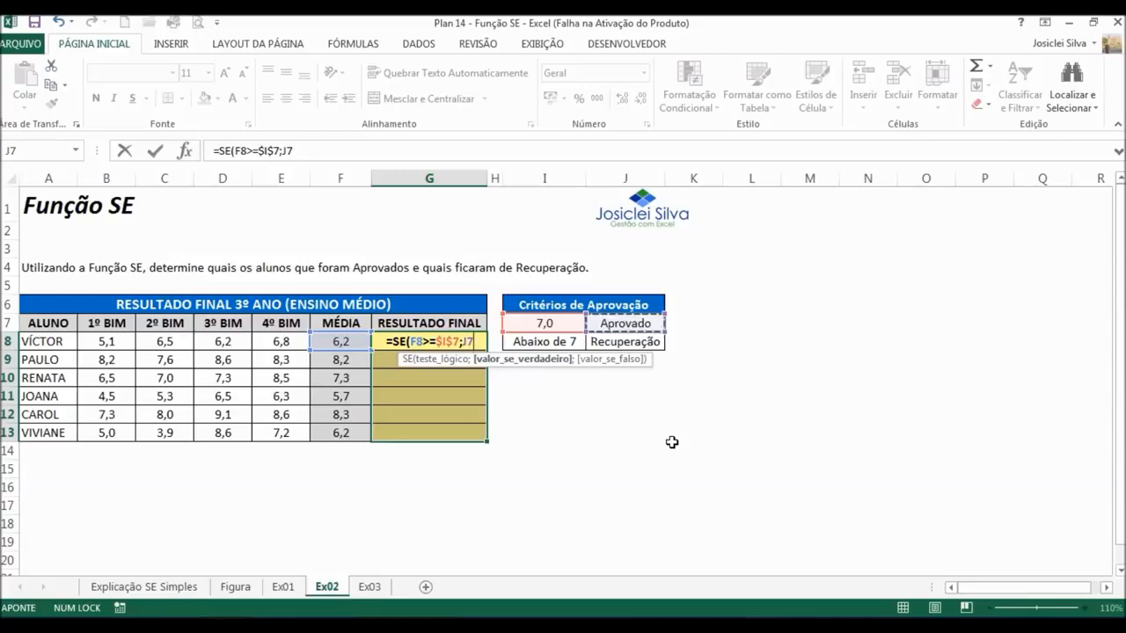
key("F4")
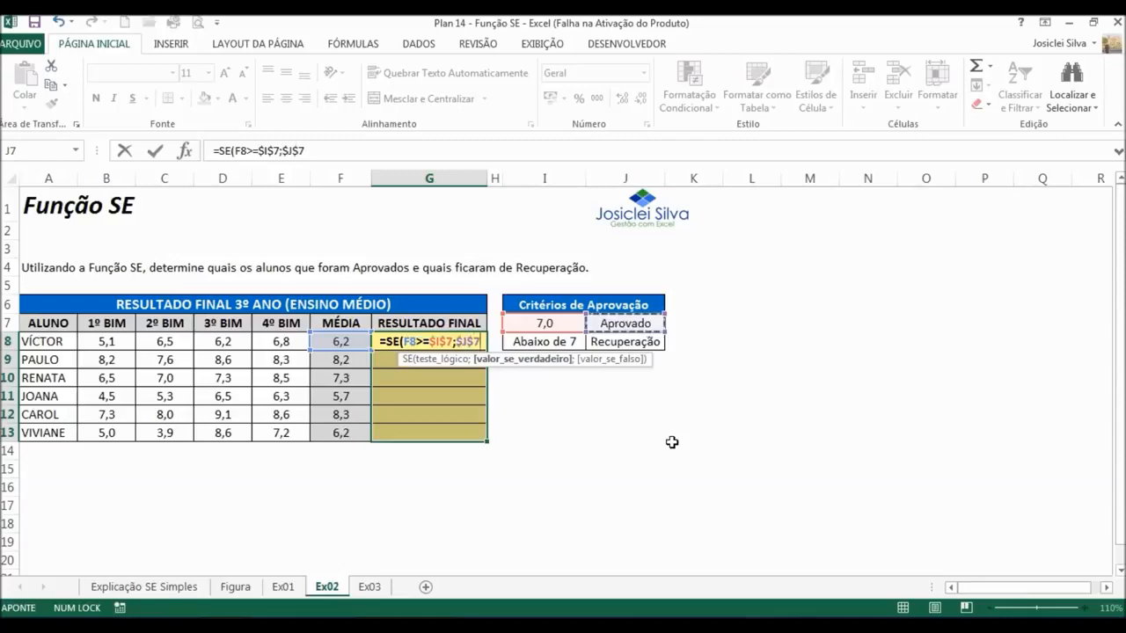
type(";")
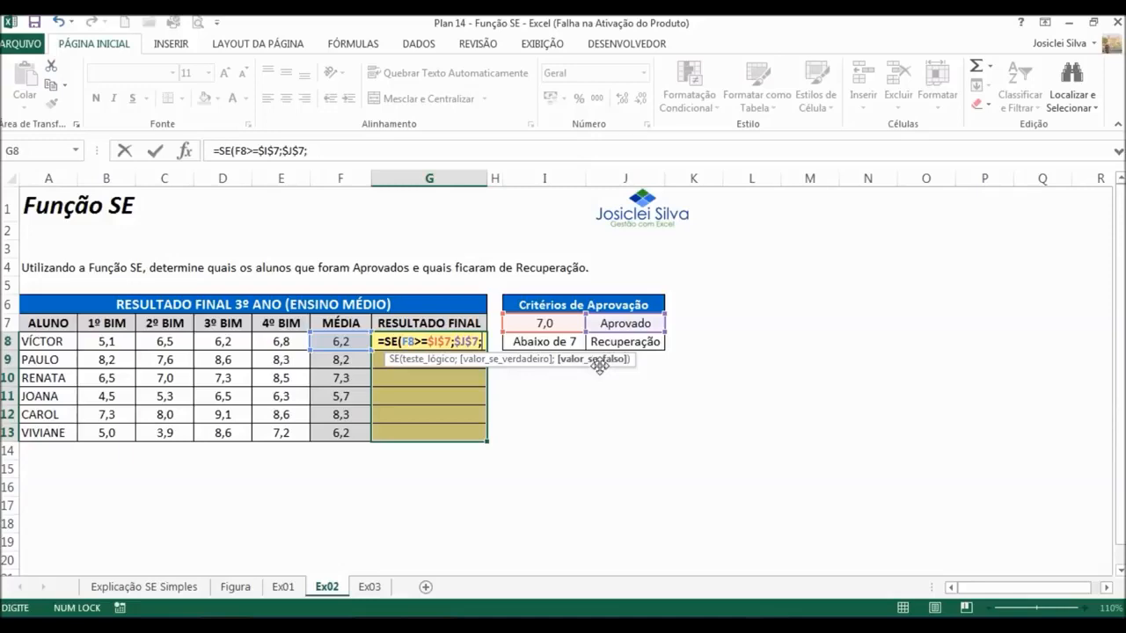
left_click(639, 343)
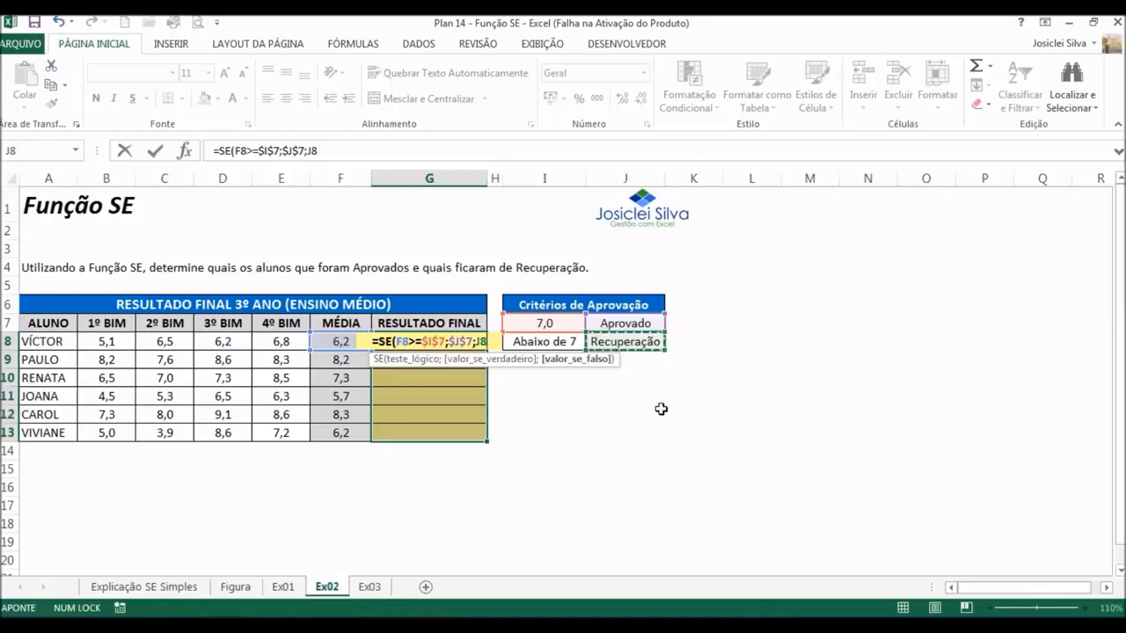
key("F4")
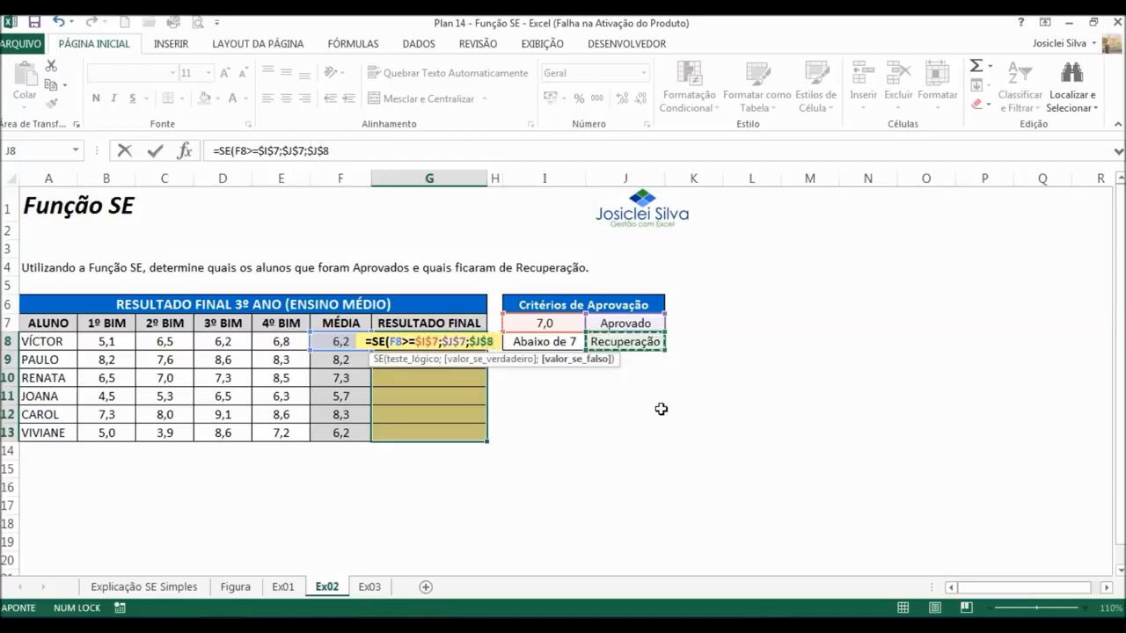
type(")")
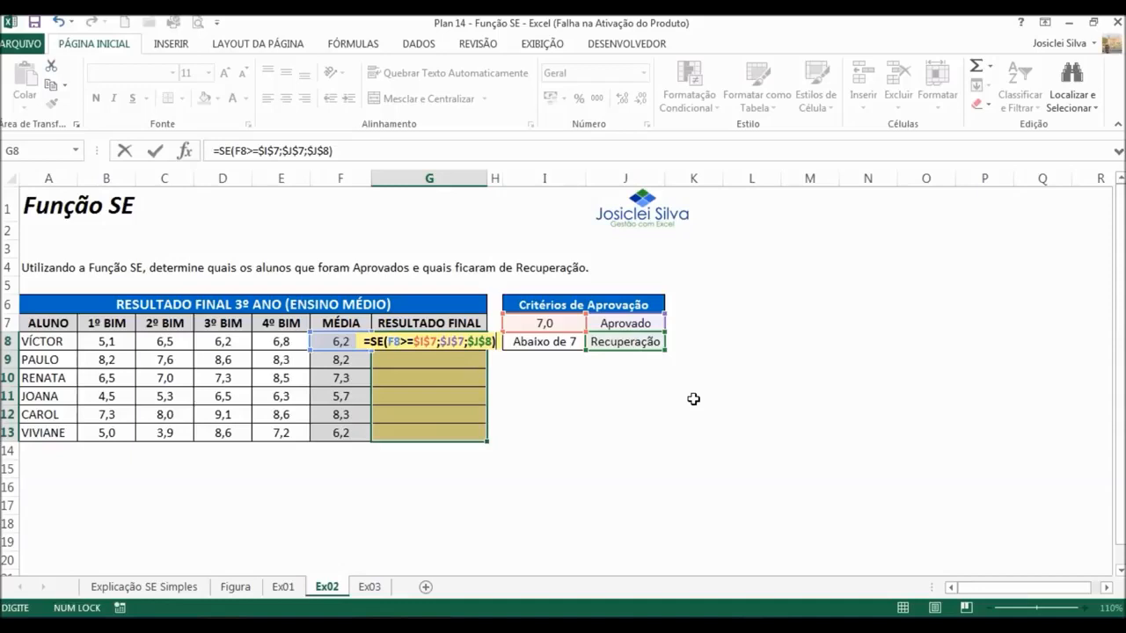
key("ctrl+Return")
key("ctrl+q")
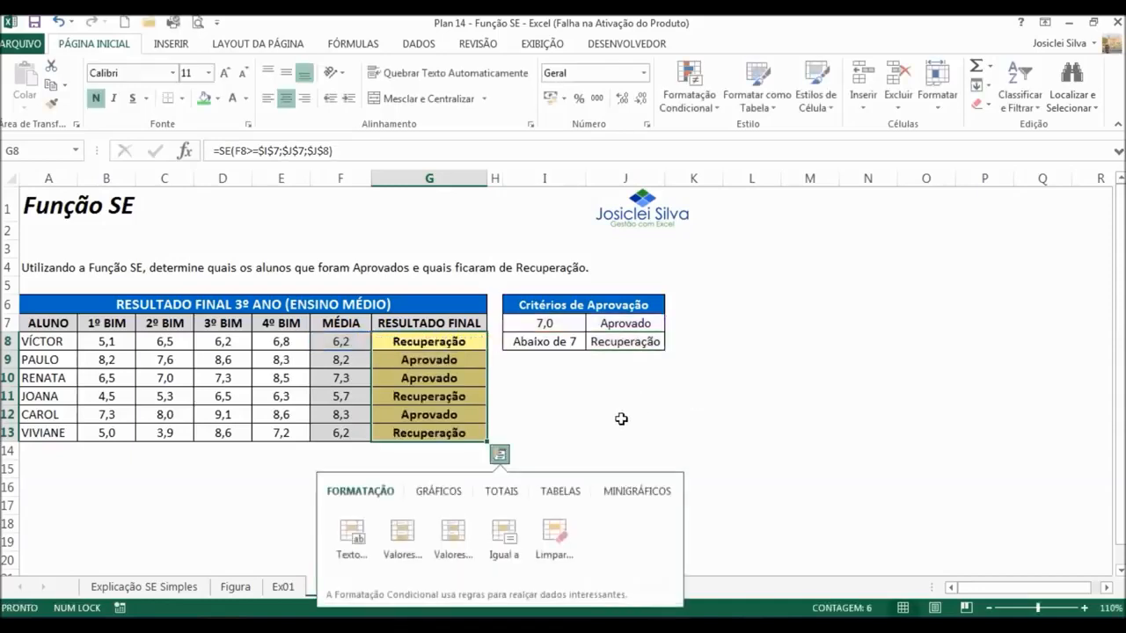
left_click(621, 419)
left_click(568, 432)
left_click(575, 415)
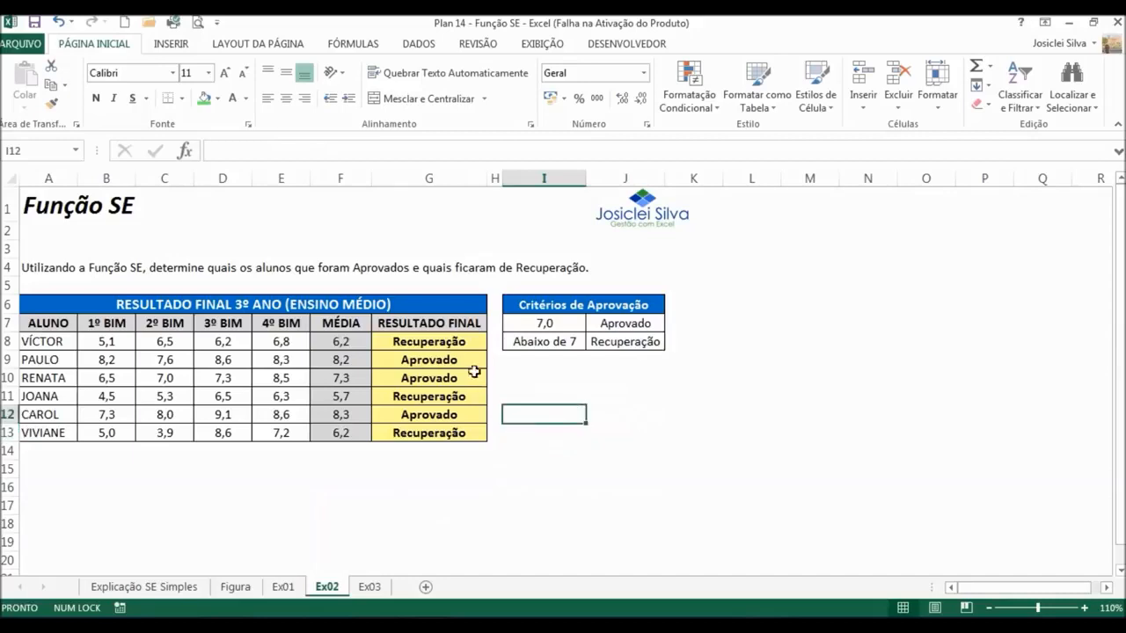
Inspect the SE formula in each Resultado Final cell of G8:G13 to check its references against the average and criteria cells.
left_click(459, 341)
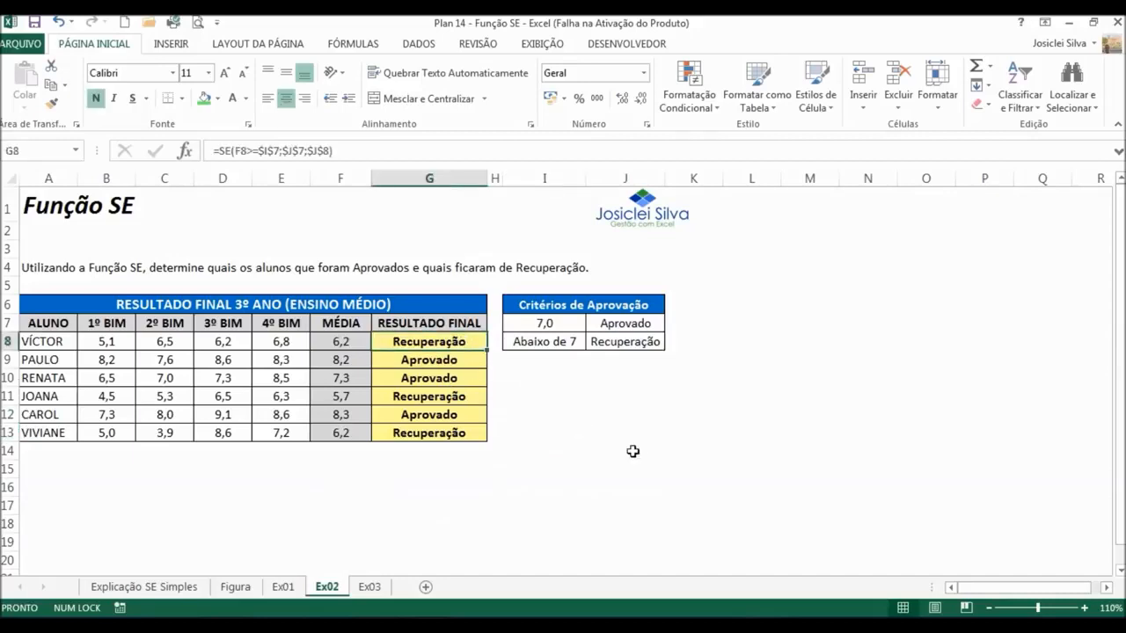
key("F2")
key("Return")
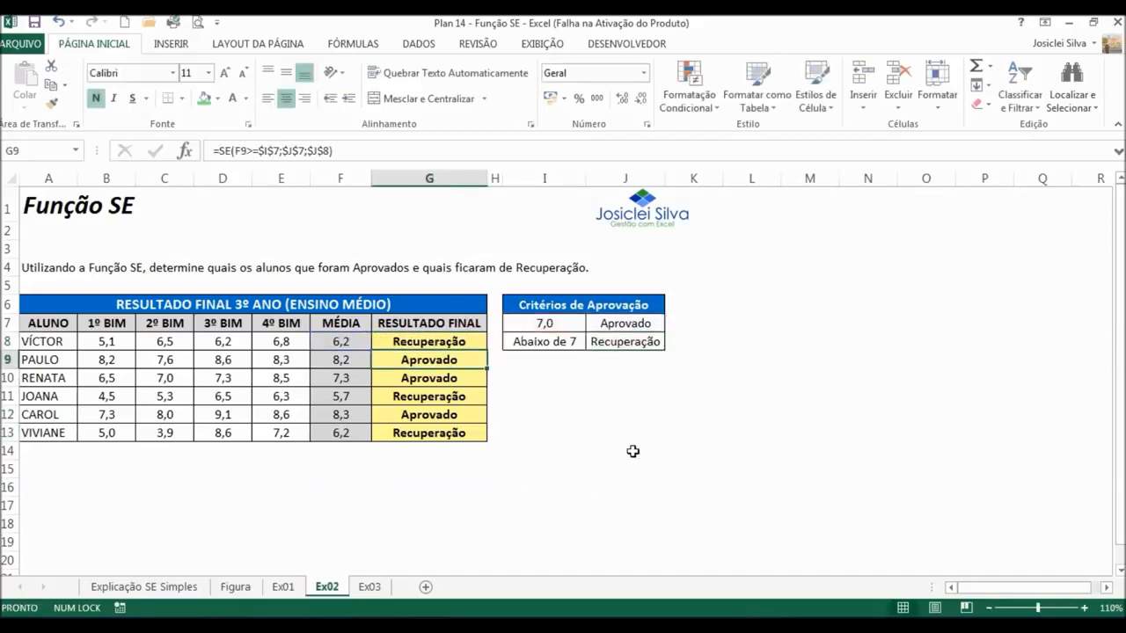
key("F2")
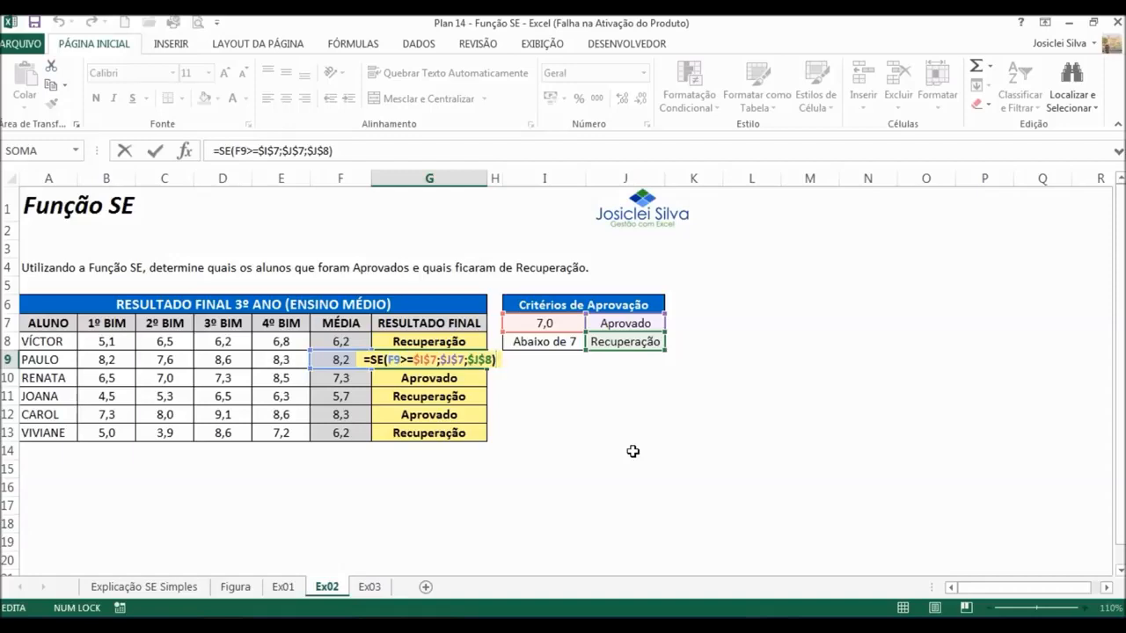
key("Return")
key("F2")
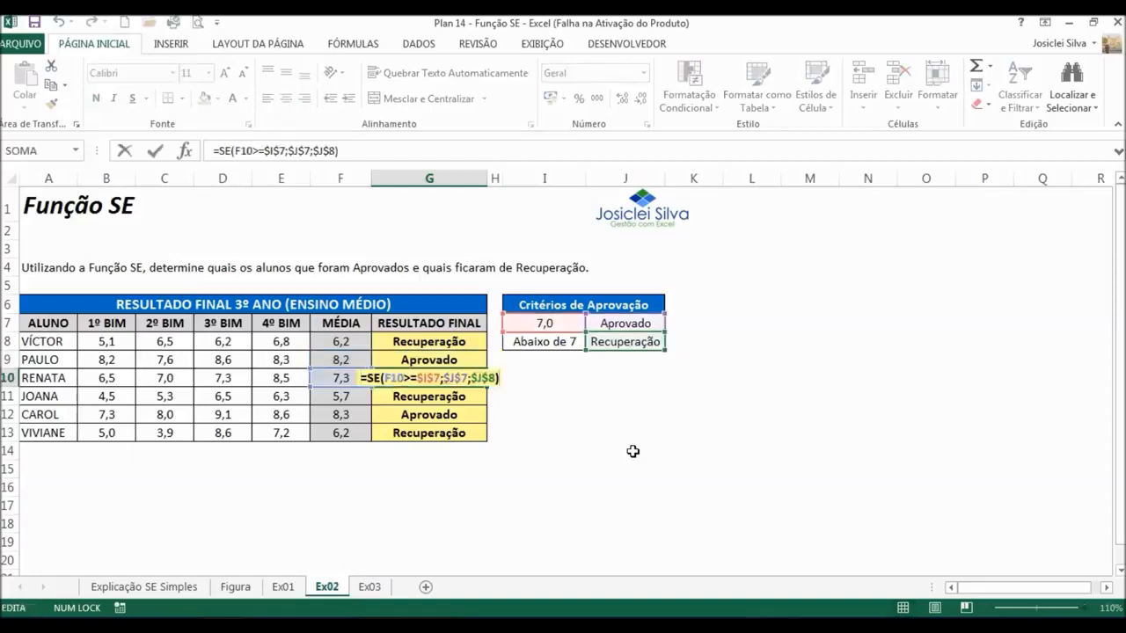
key("Return")
key("Return")
key("F2")
key("Return")
key("F2")
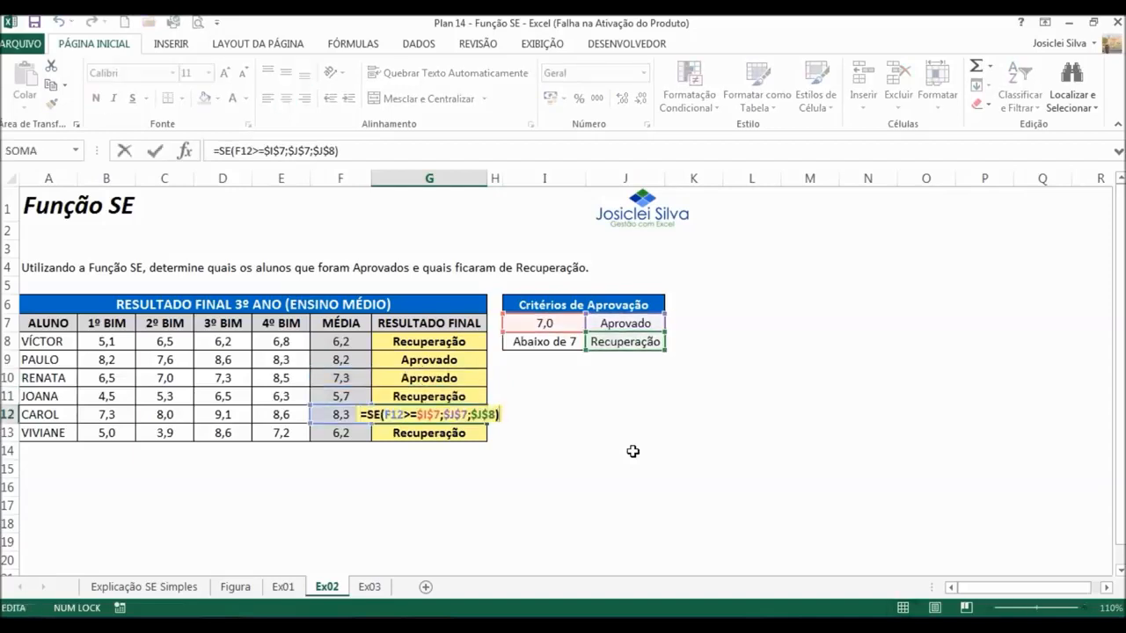
key("Return")
key("F2")
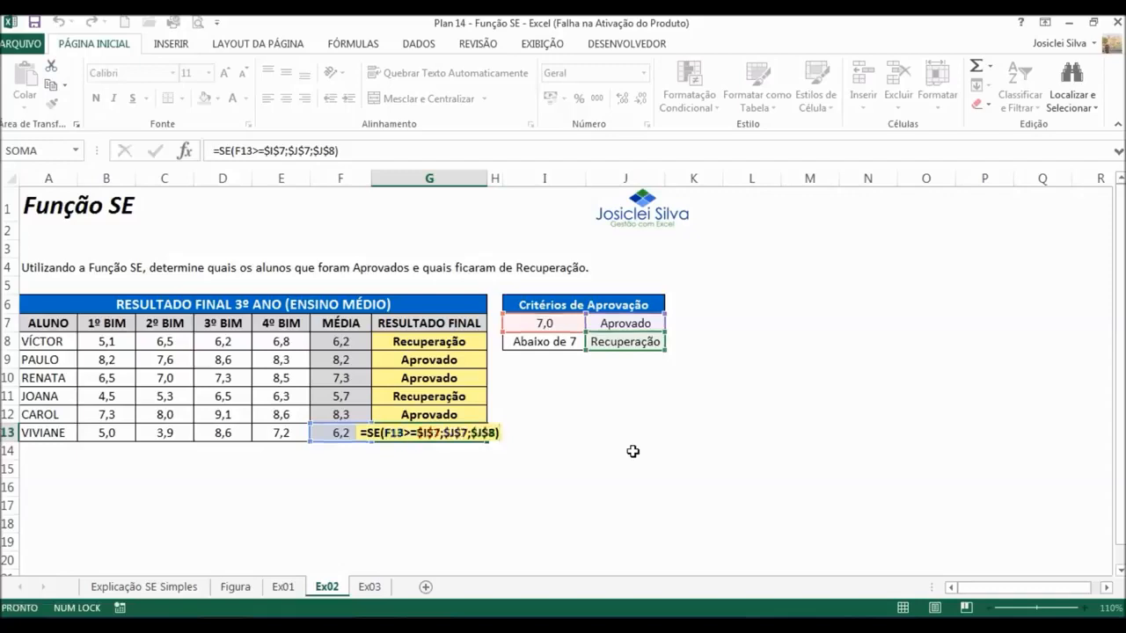
key("Return")
left_click(633, 451)
left_click(437, 345)
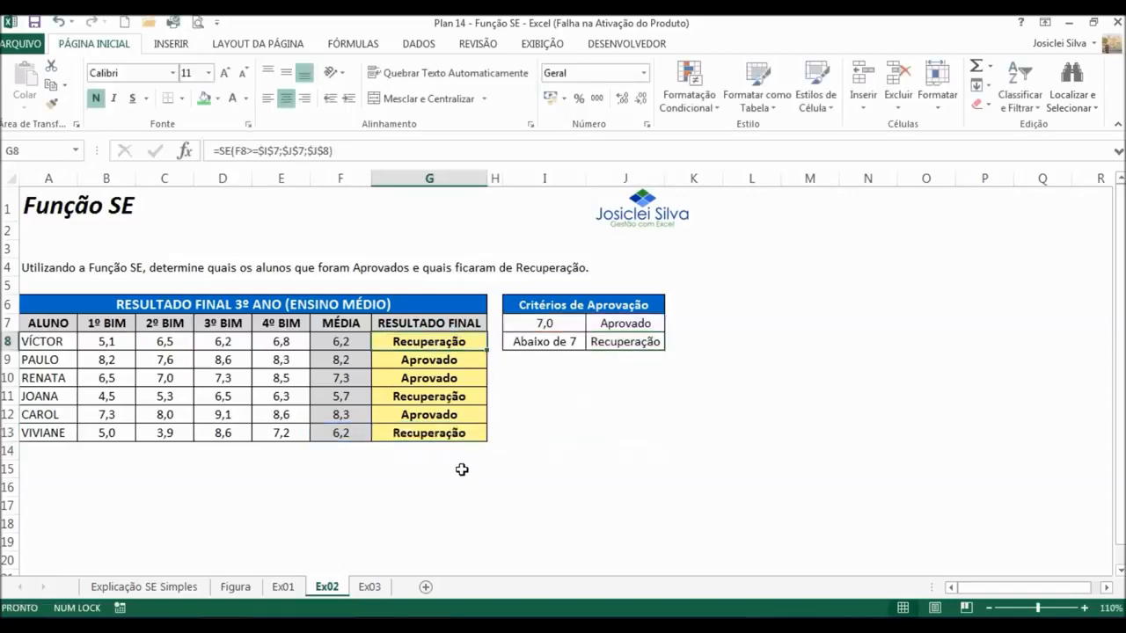
Open the Ex03 sheet and examine the empty Status Meta cells and the sales target under Meta do Mês.
left_click(369, 587)
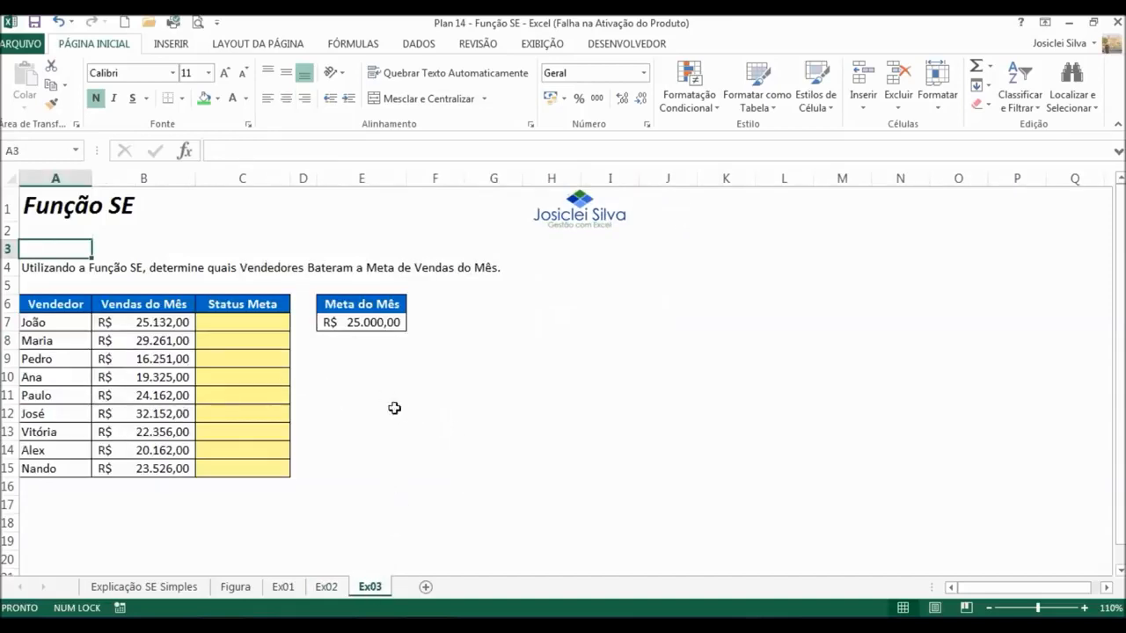
left_click(248, 325)
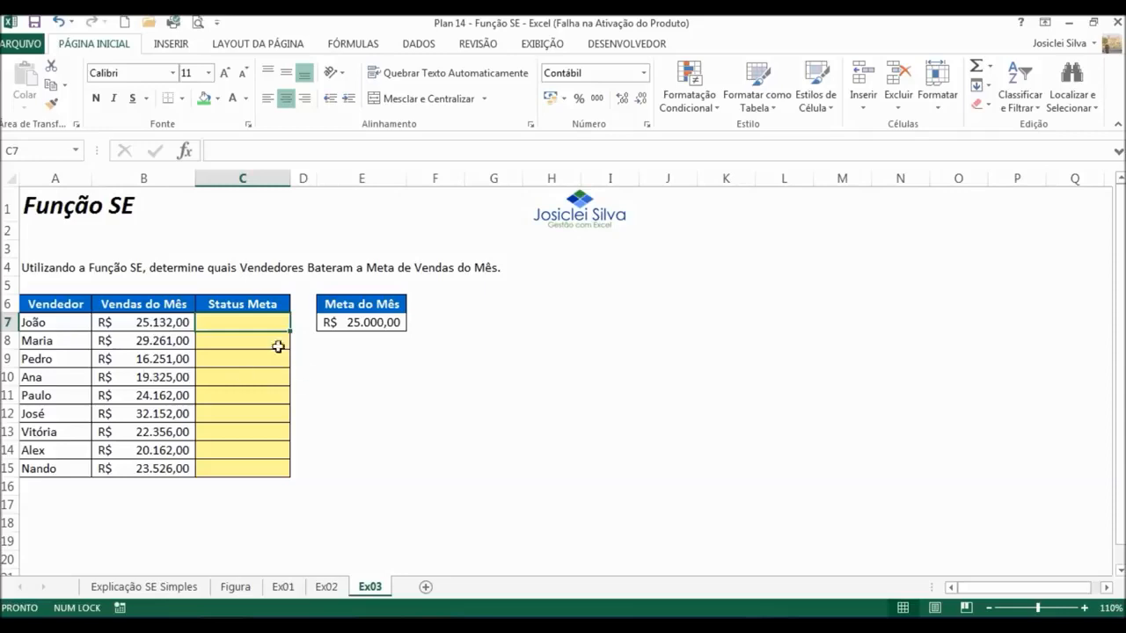
left_click(247, 343)
left_click(256, 320)
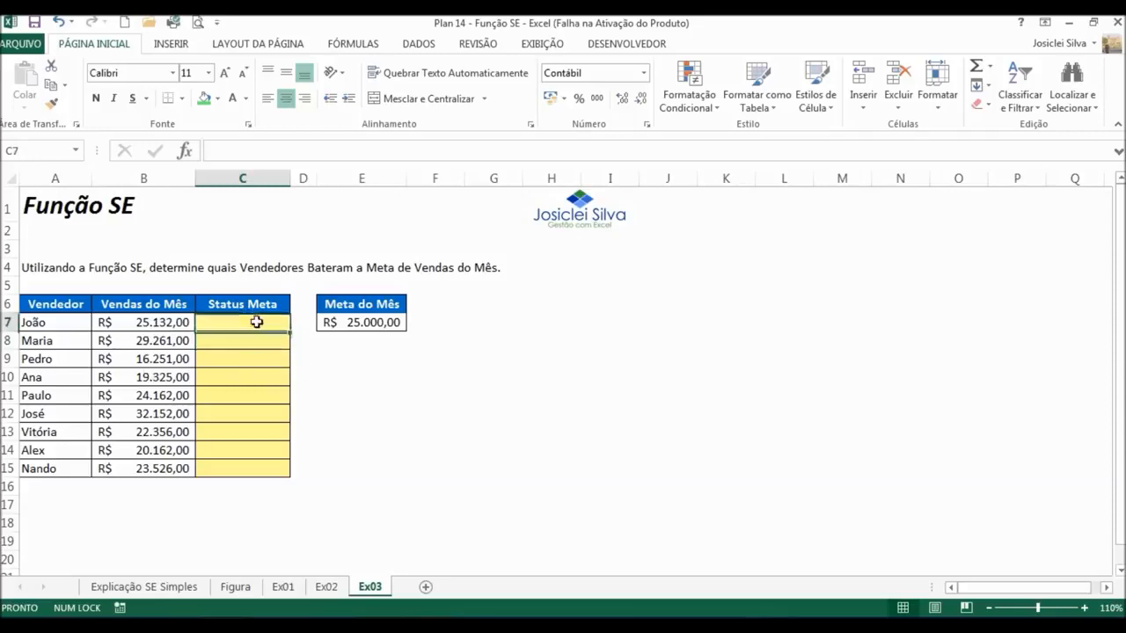
left_click(368, 322)
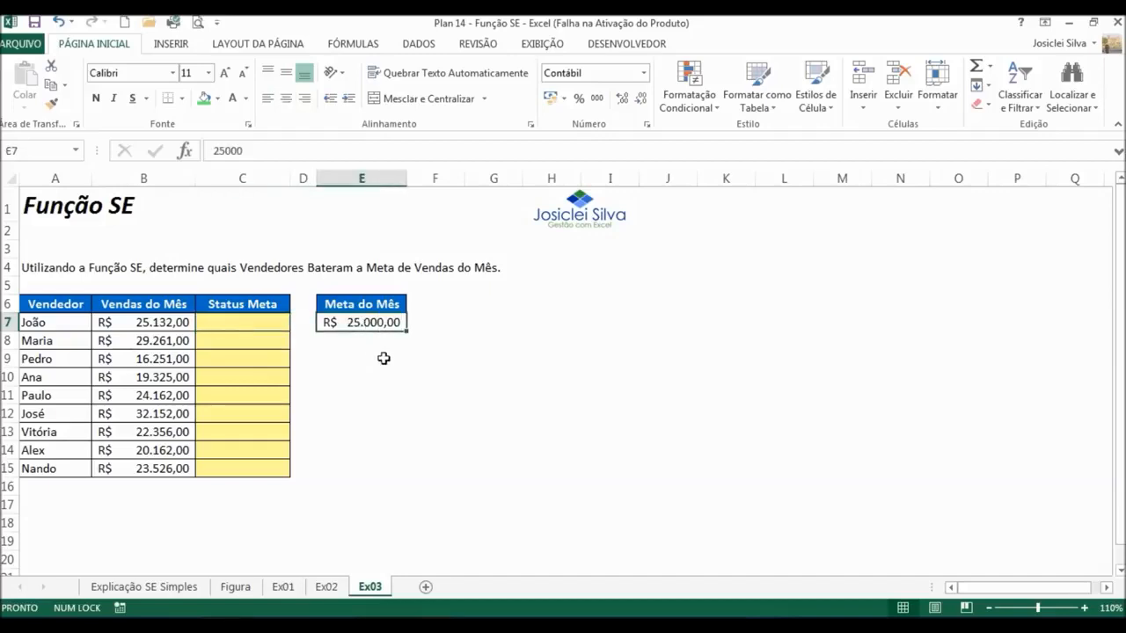
Start an SE formula in Status Meta cell C7 with the logical test B7>=E7.
left_click(245, 323)
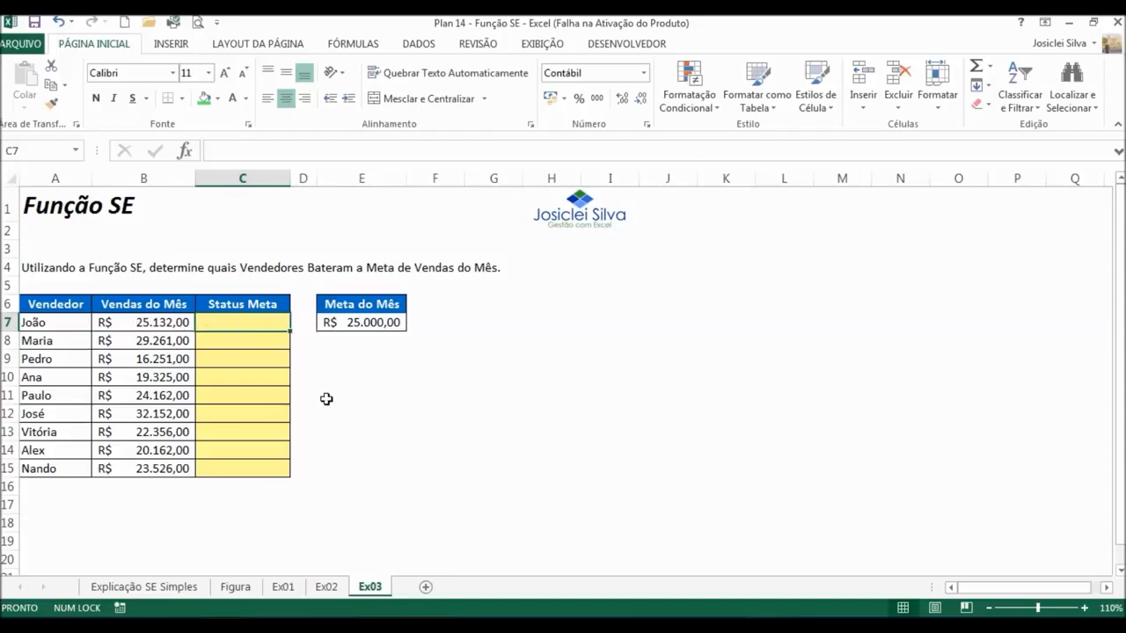
type("=")
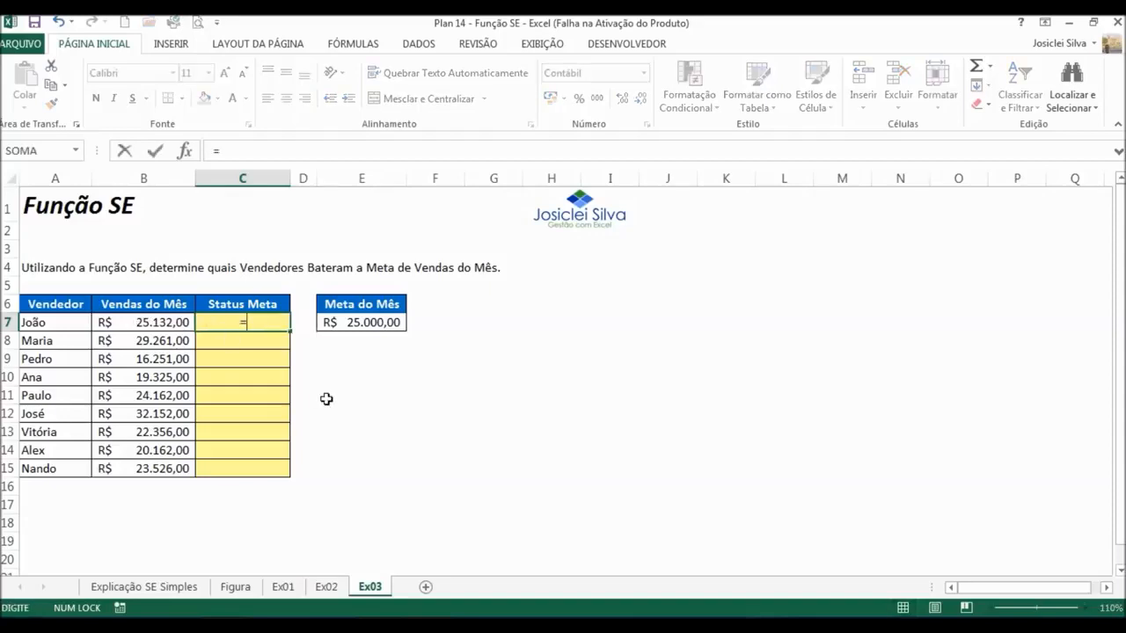
type("se")
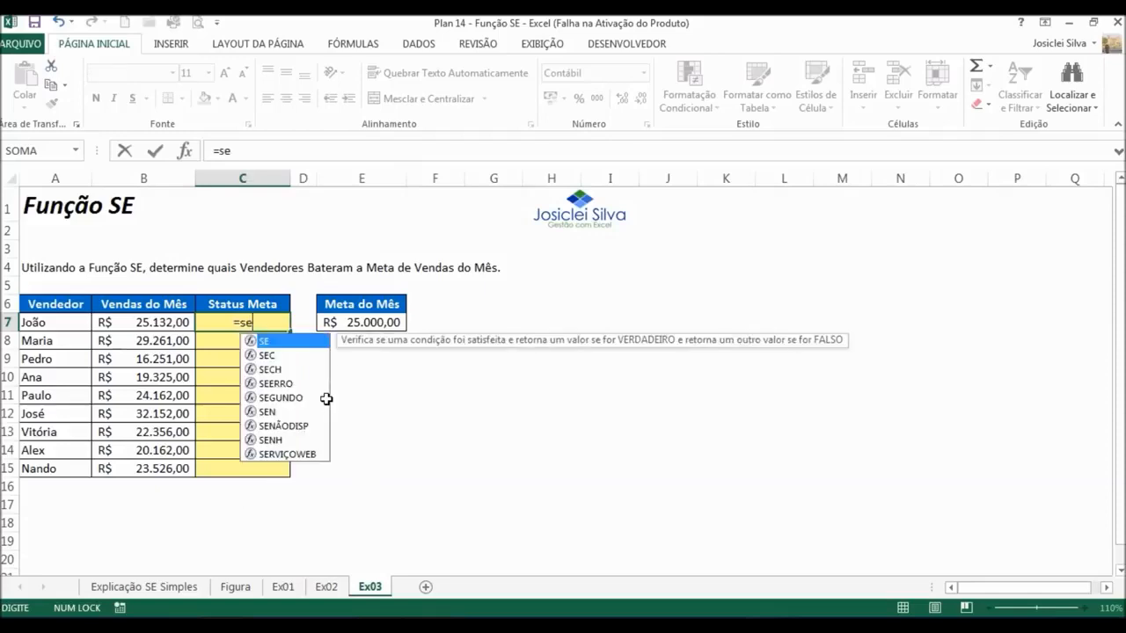
key("Tab")
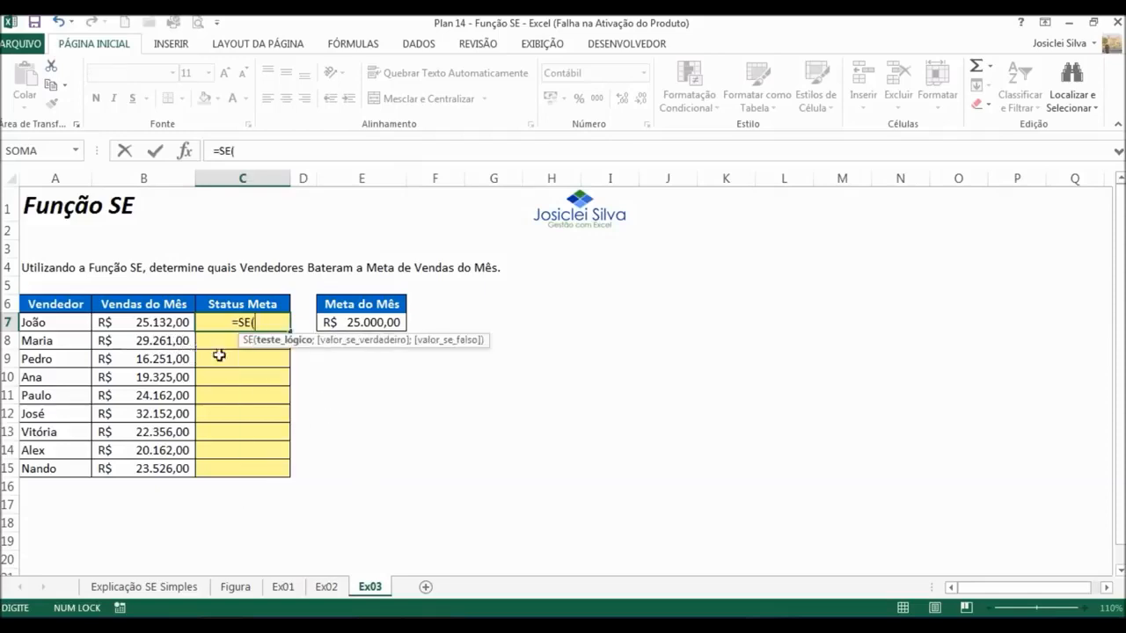
left_click(159, 323)
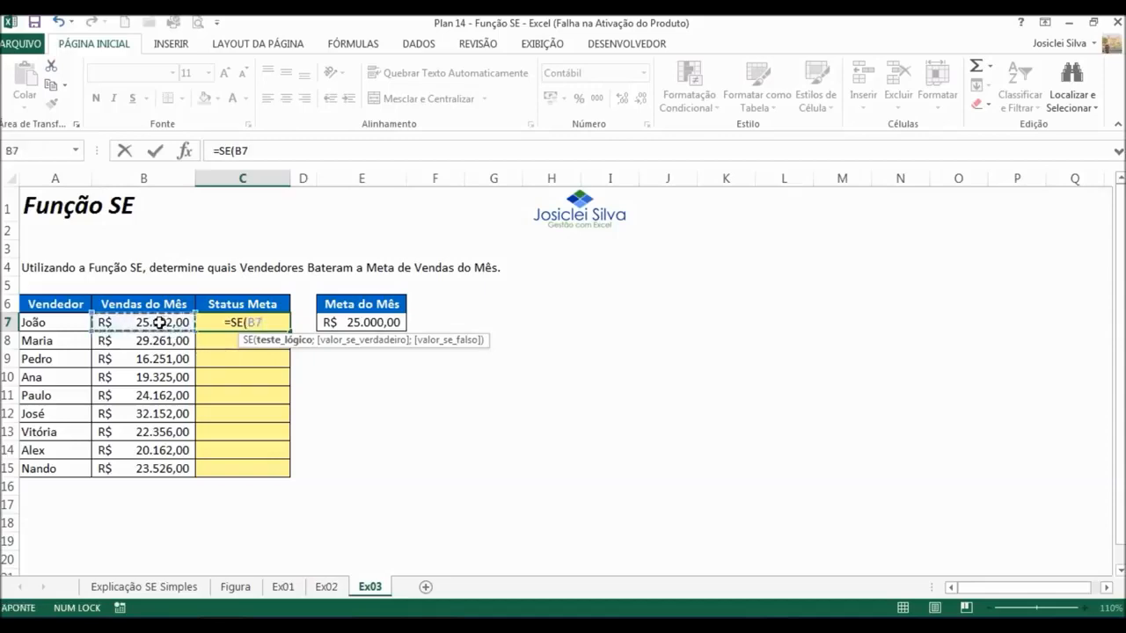
type(">=")
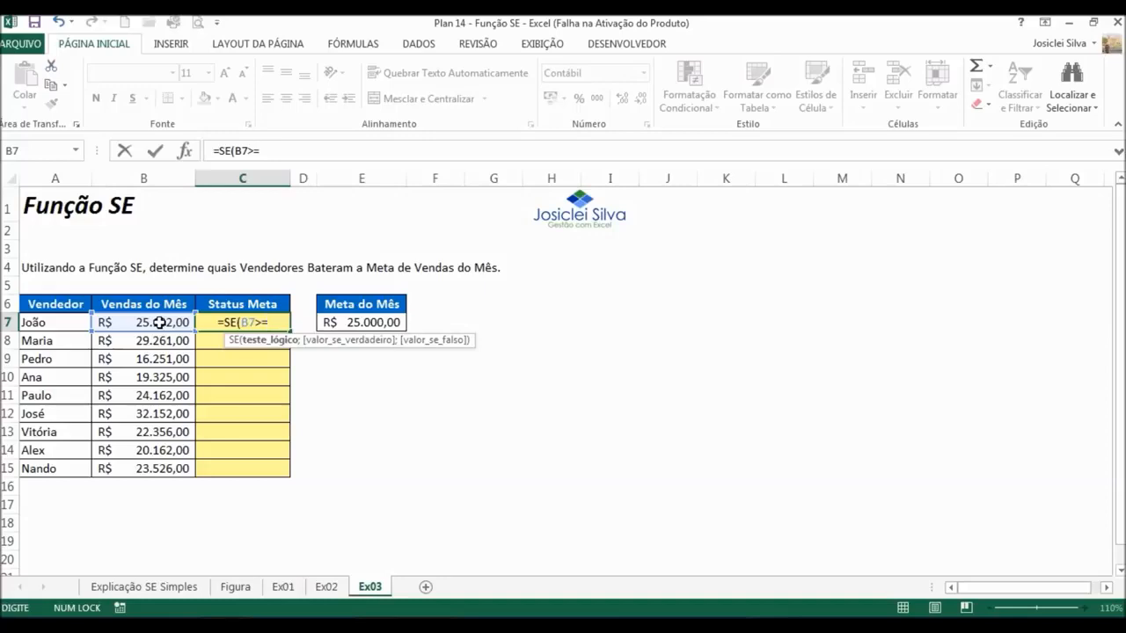
left_click(370, 322)
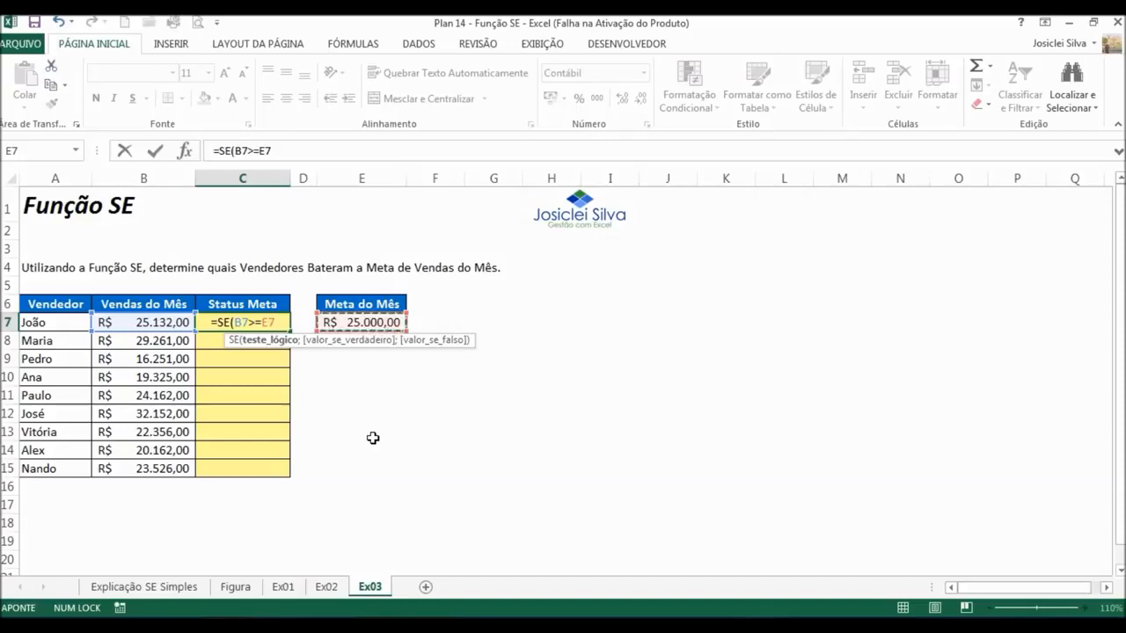
Add the text "Bateu a Meta" as the true result of the SE formula in C7.
type(";")
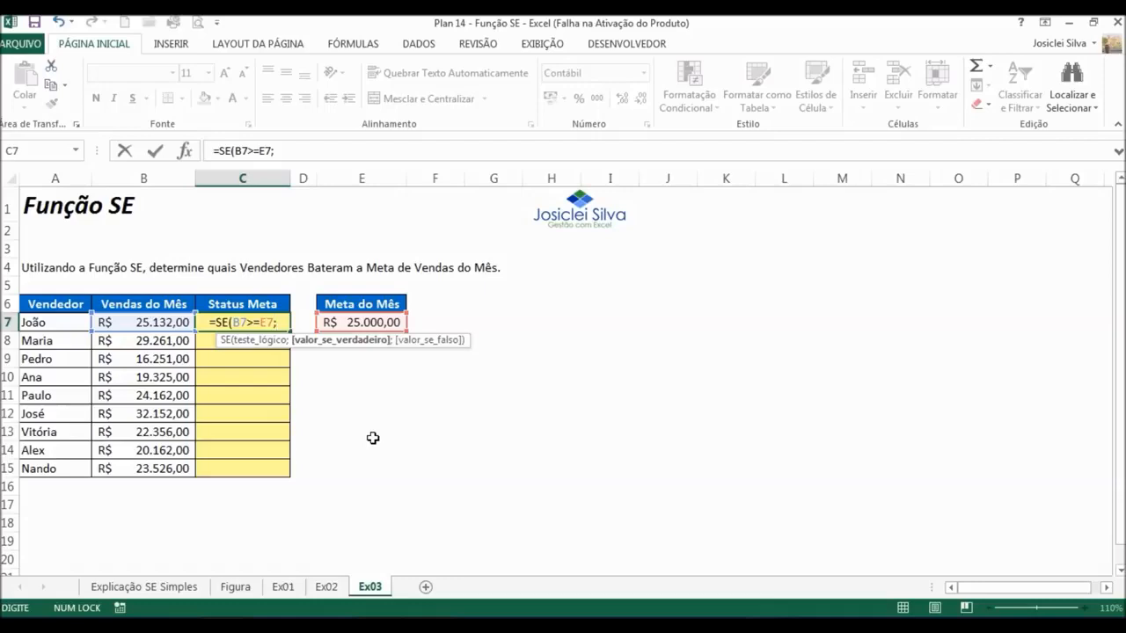
type("\"")
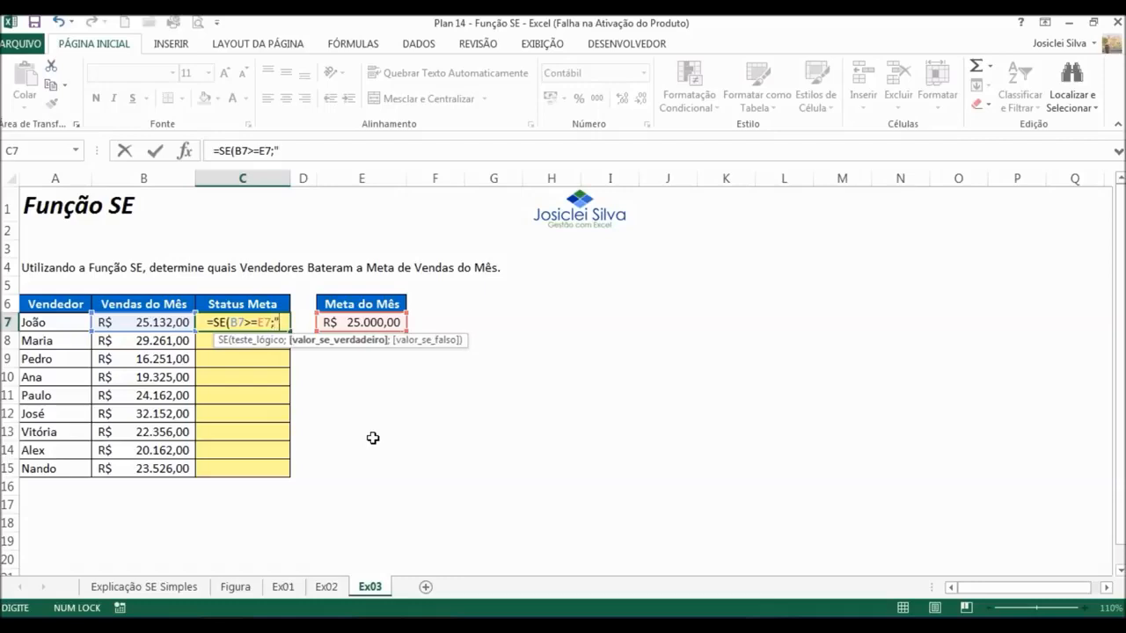
type("B")
type("ateu")
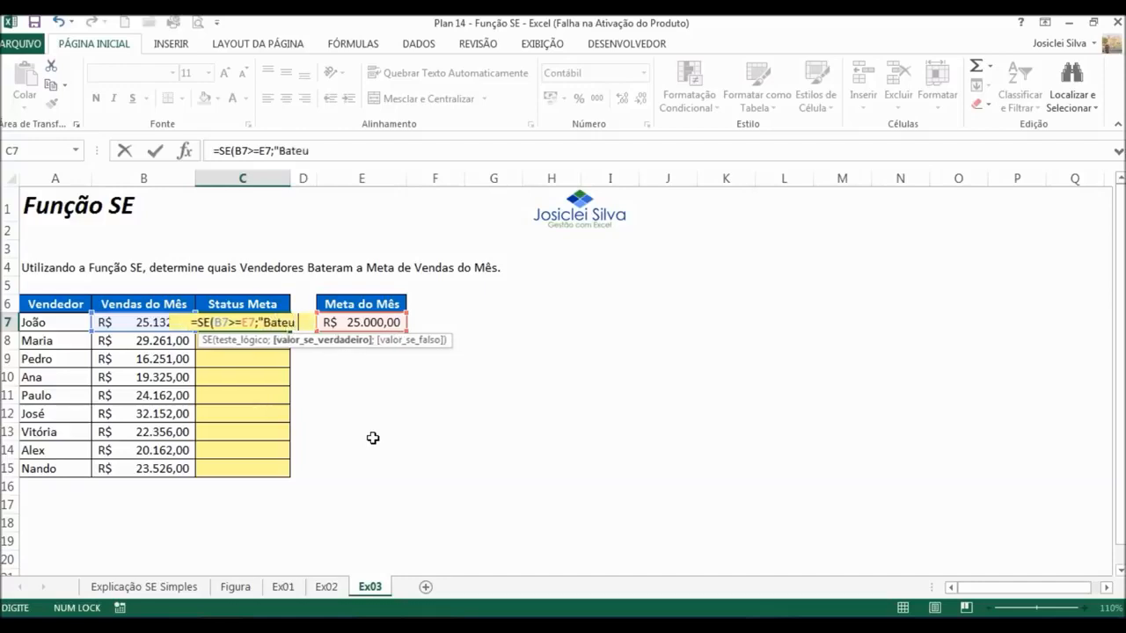
type(" a Meta")
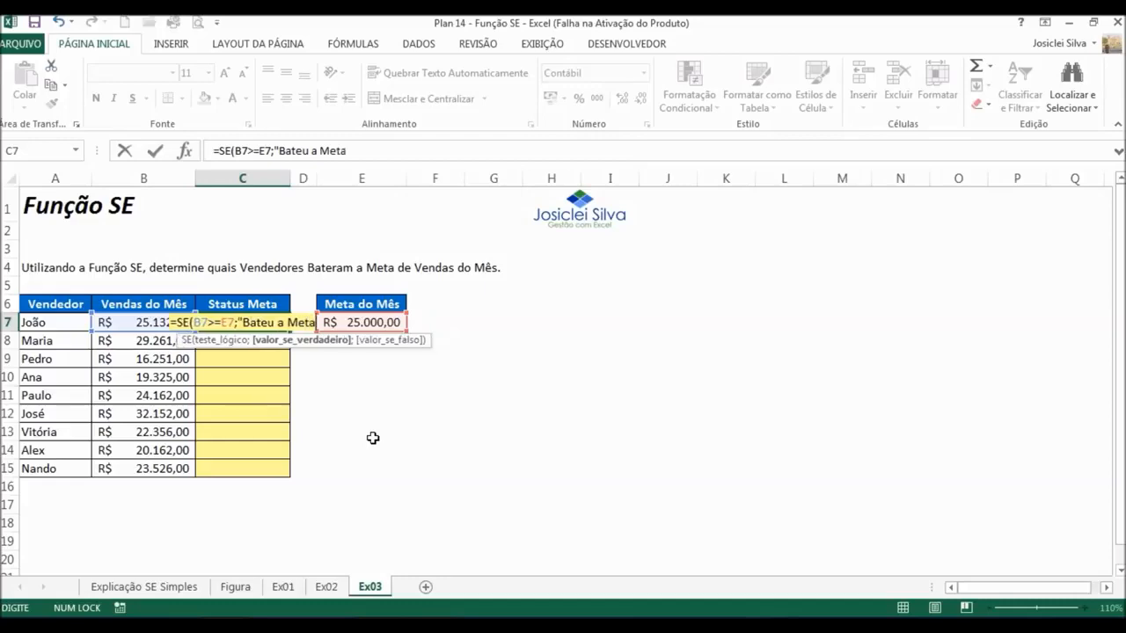
type("\"")
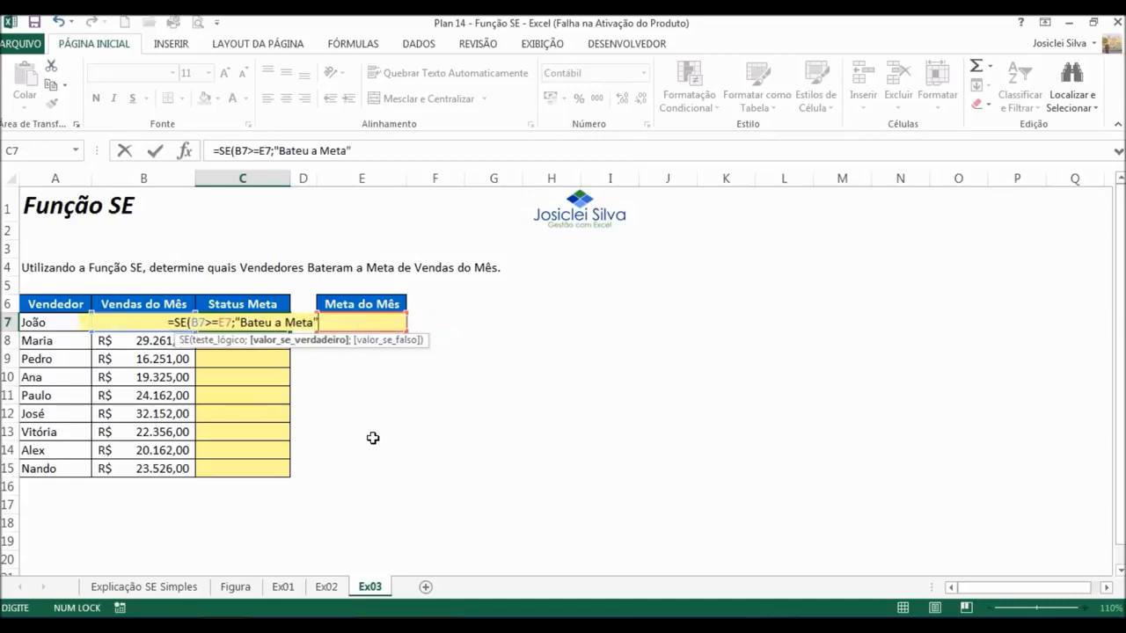
Add the text "Não Bateu" as the false result and enter the finished SE formula in C7.
type(";")
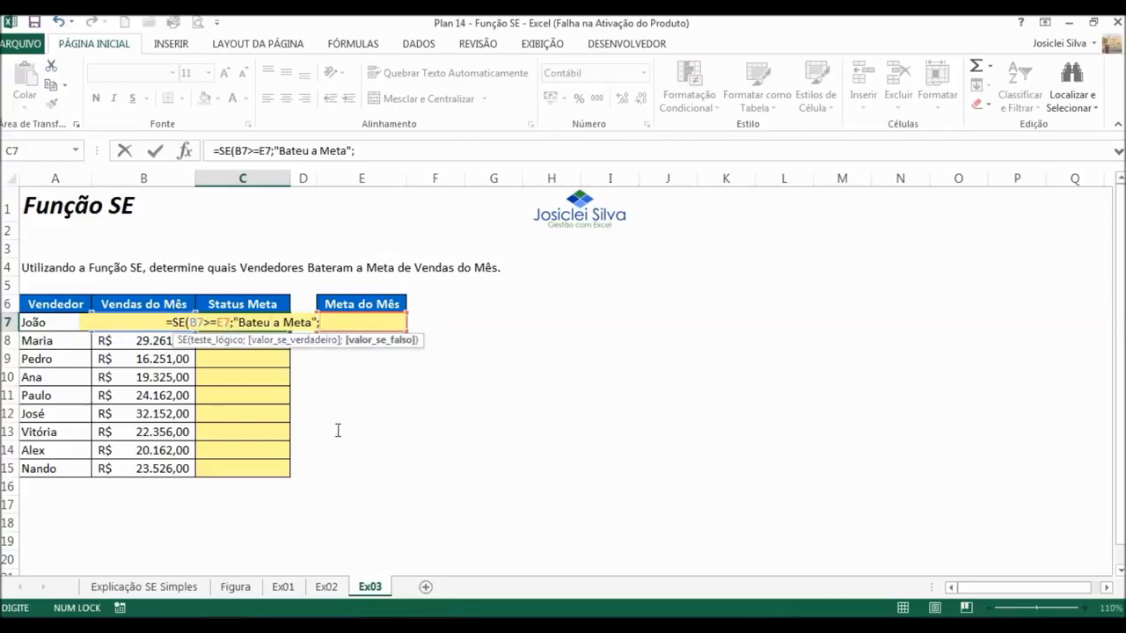
type("\"")
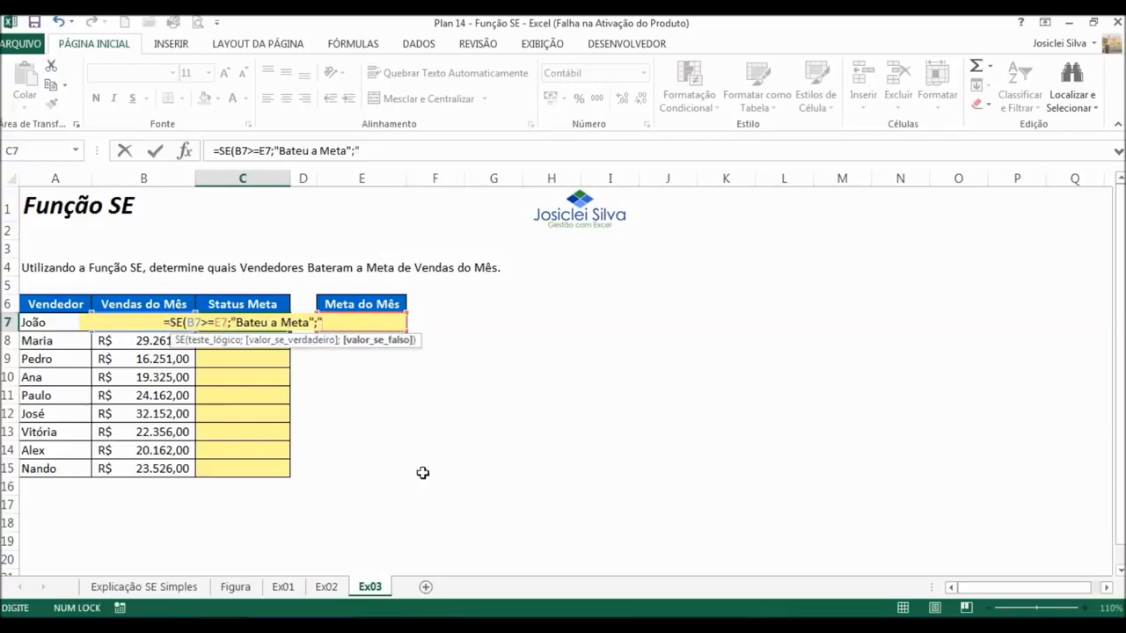
type("N")
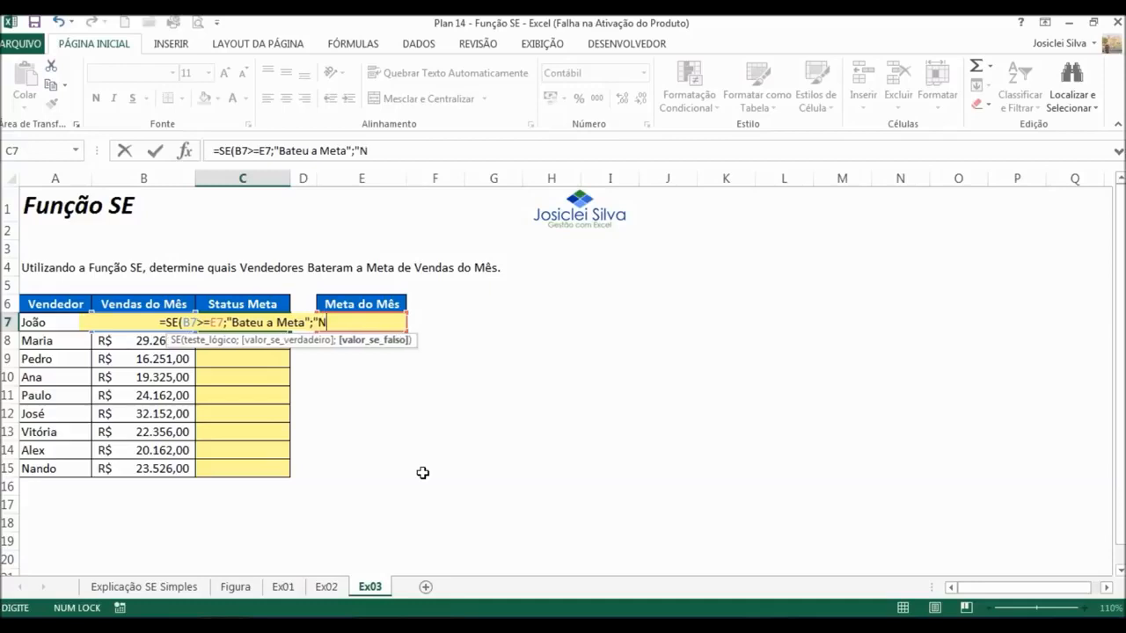
type("ão Bateu")
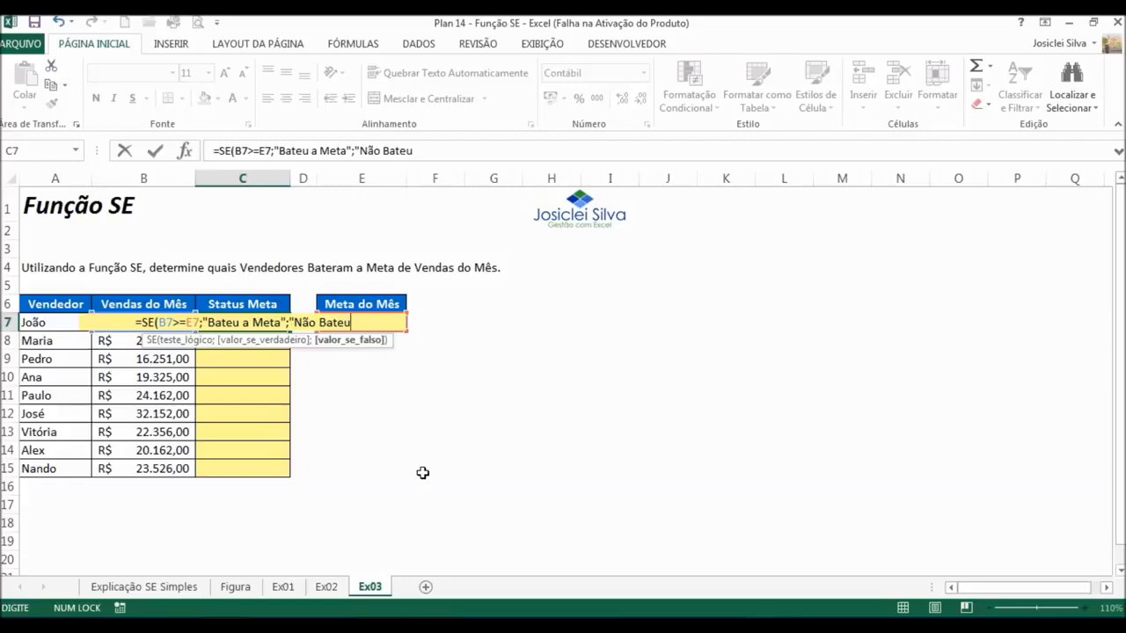
type("\")")
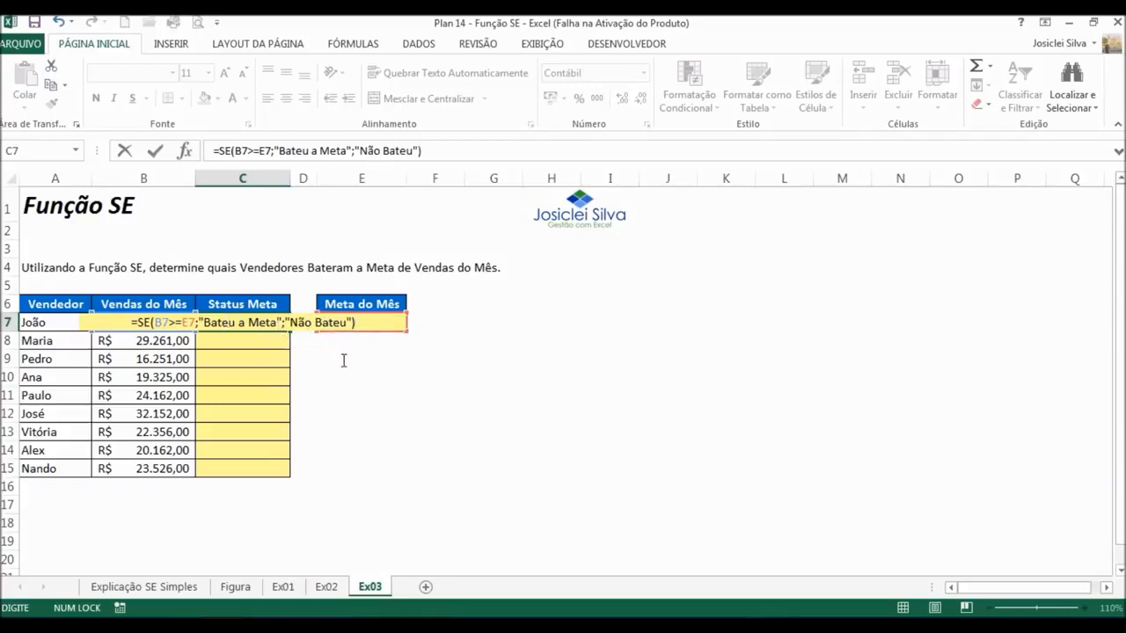
key("Return")
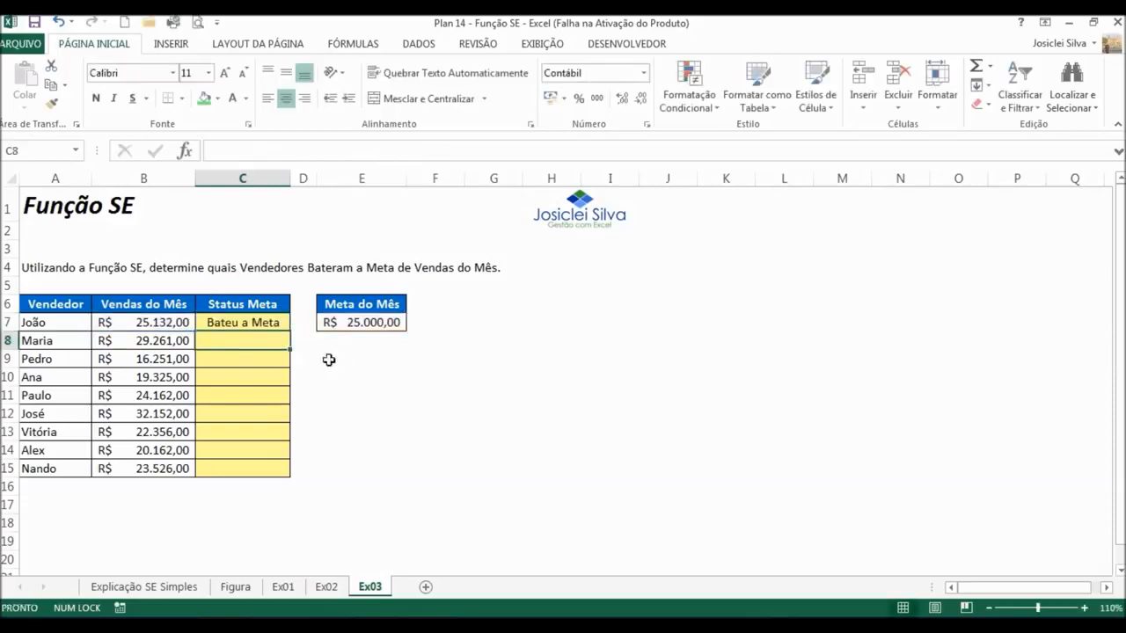
Review the SE formula in Status Meta cell C7, and clear the cell.
left_click(217, 322)
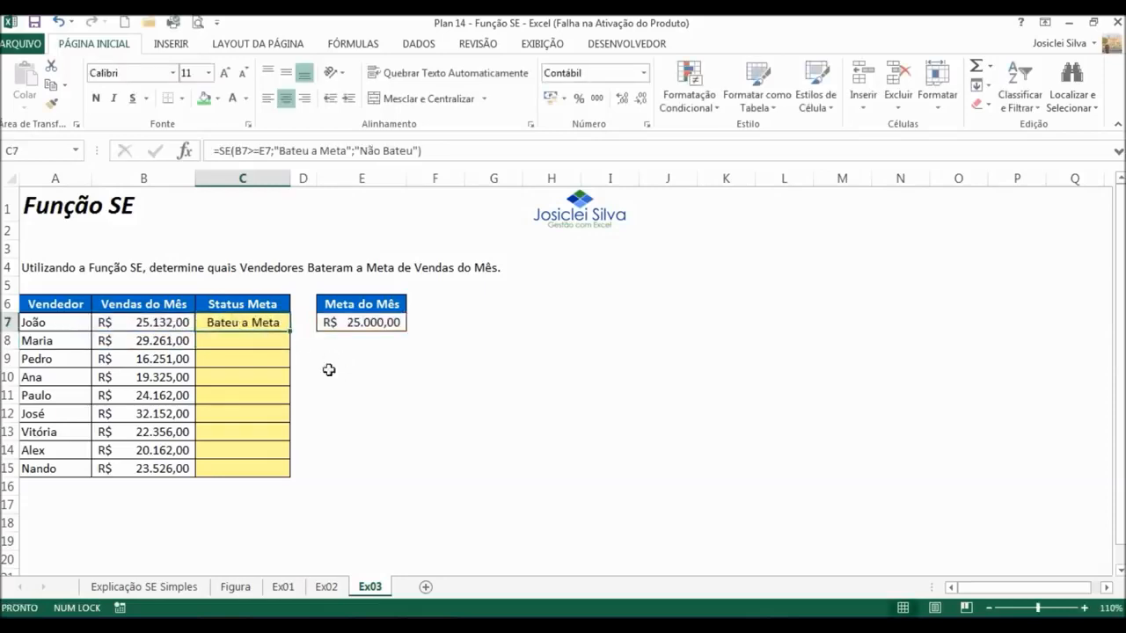
left_click(261, 365)
left_click(252, 322)
key("Delete")
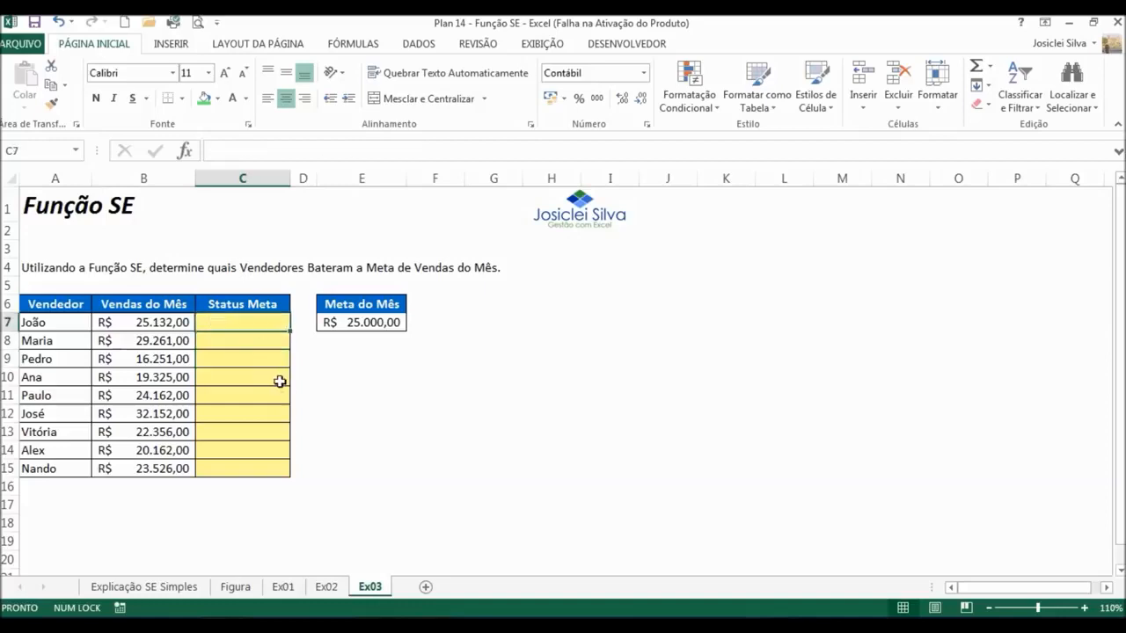
left_click(264, 352)
left_click(264, 342)
left_click(257, 322)
left_click(251, 359)
left_click(254, 341)
left_click(257, 324)
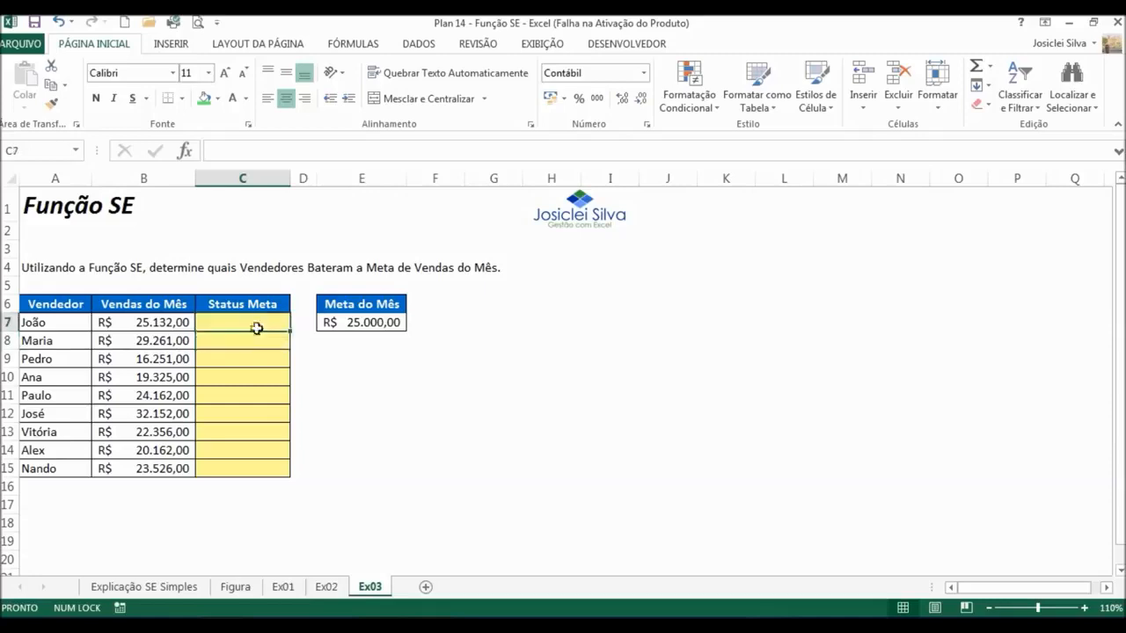